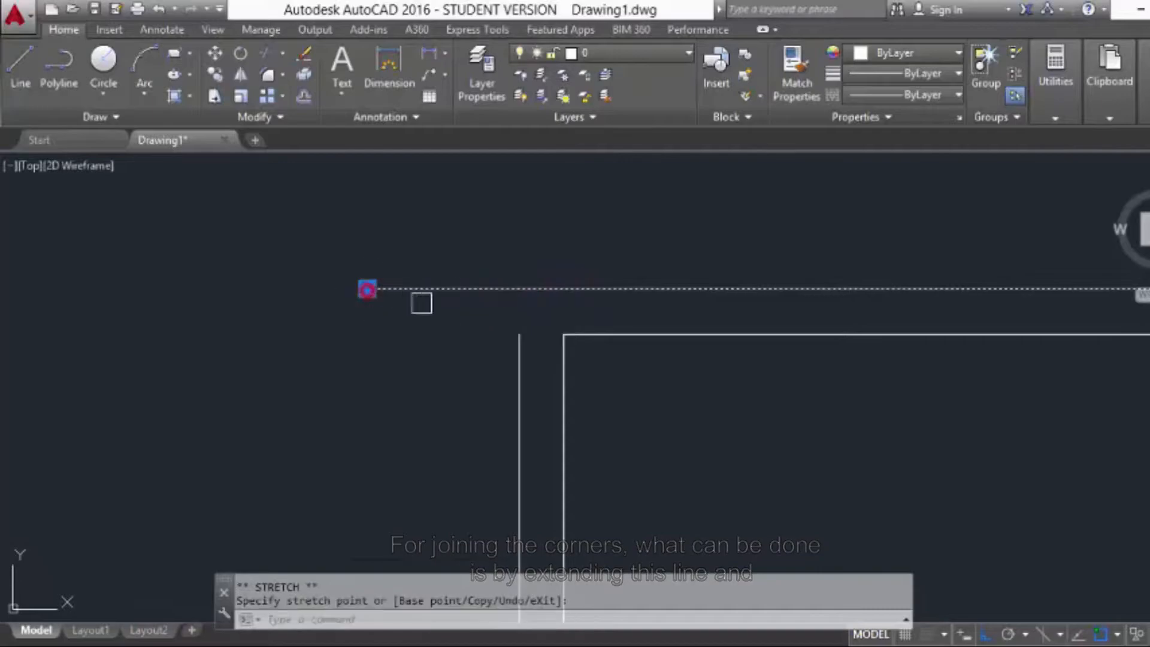
Stretch the upper end of the outer left vertical line up past the outer top horizontal line.
key(Escape)
click(520, 360)
click(519, 335)
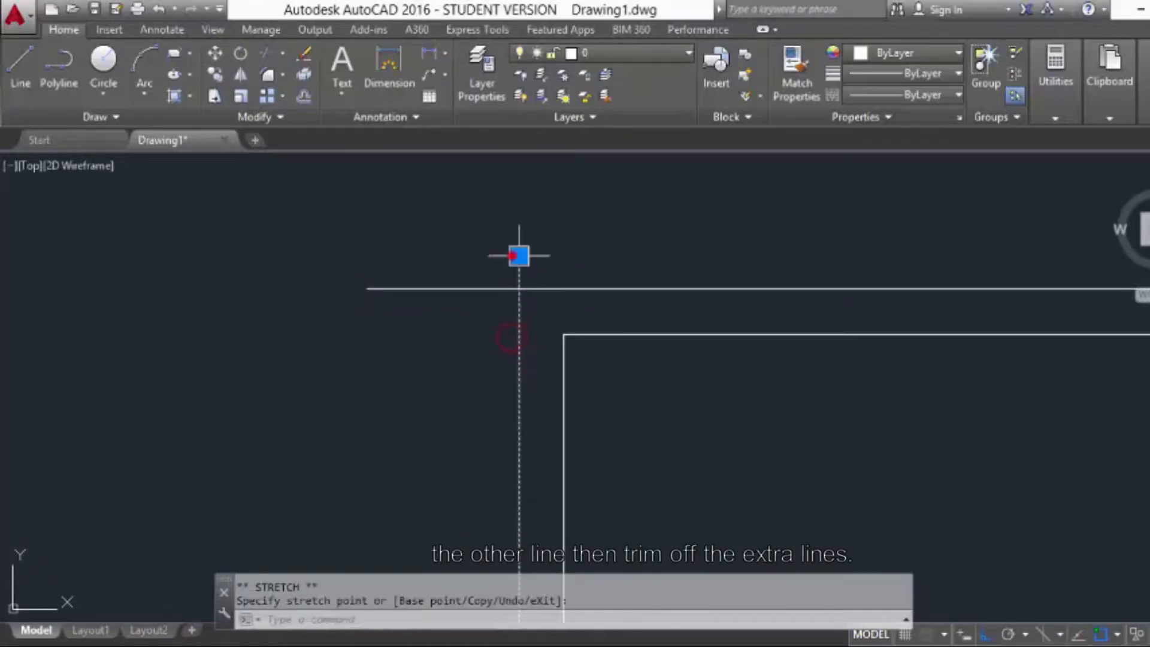
click(519, 256)
key(Escape)
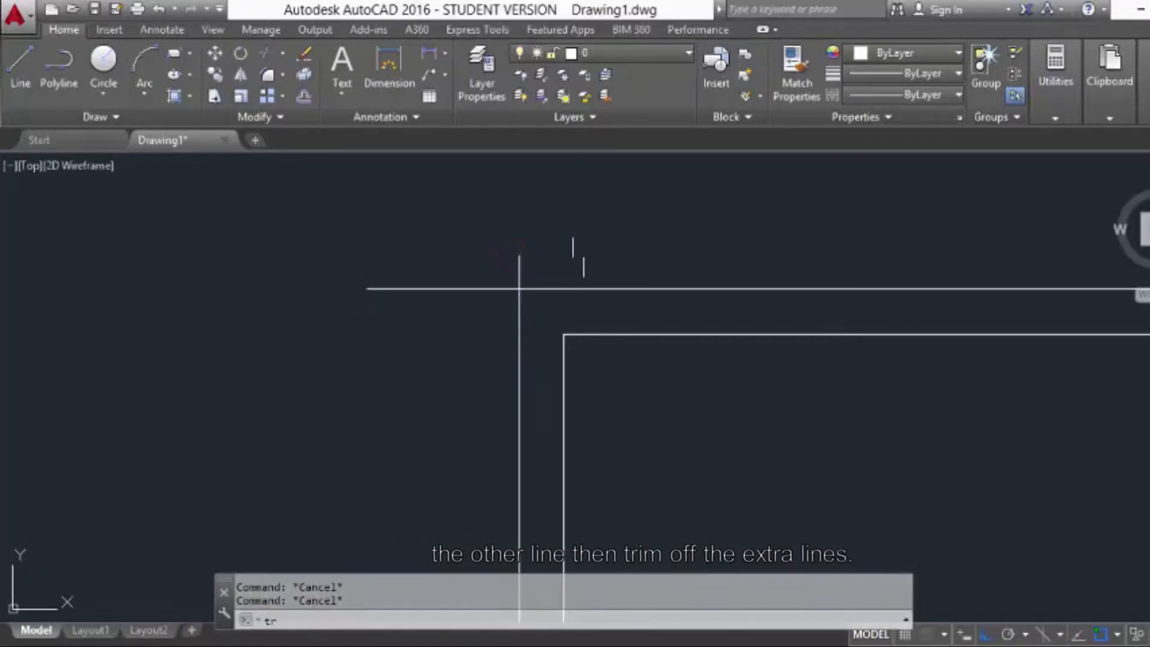
Trim the overhanging ends of the outer horizontal and vertical lines at their crossing in the upper-left corner.
text(tr)
key(Return)
key(Return)
click(470, 289)
click(516, 267)
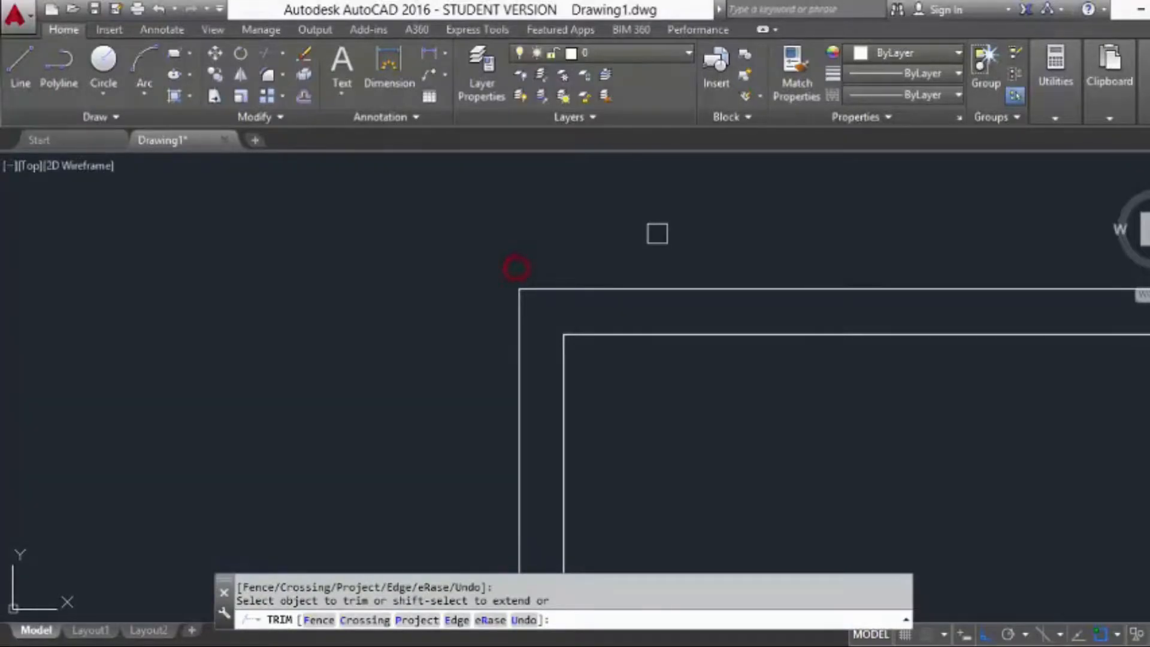
Undo the corner trim and the preceding stretches of both outer lines.
key(Escape)
key(Escape)
key(Escape)
key(ctrl+z)
key(ctrl+z)
key(ctrl+z)
key(ctrl+z)
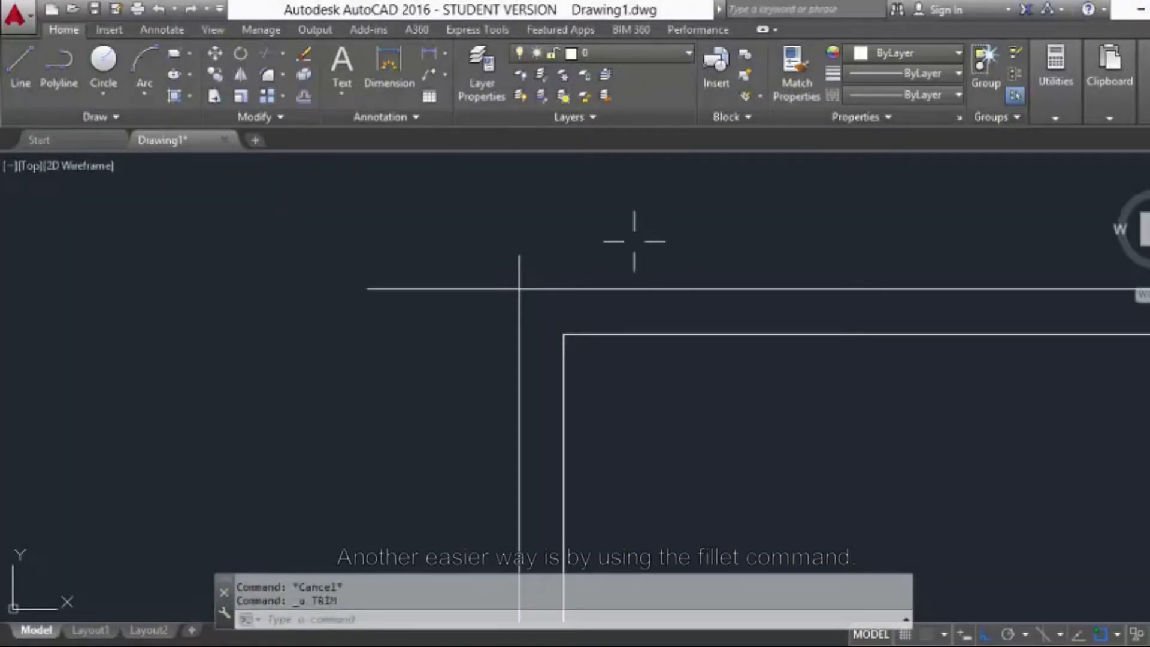
Fillet the outer top line and outer left vertical line with radius 0 to close the upper-left corner.
scroll(506, 377, down, 3)
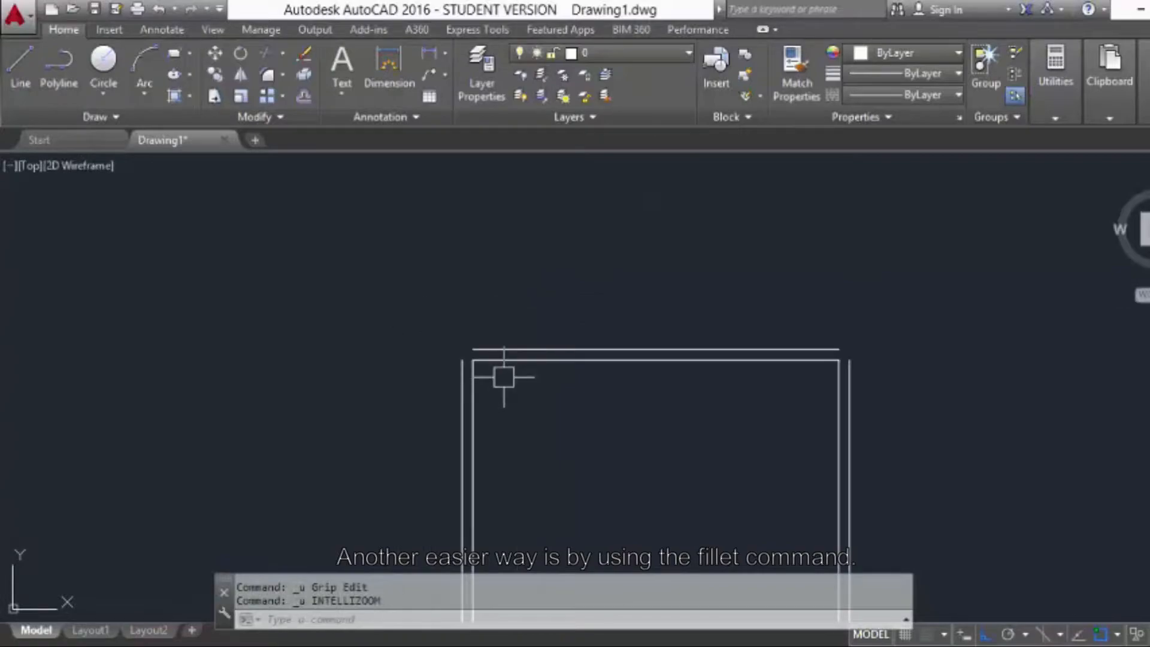
scroll(413, 357, up, 3)
scroll(354, 362, up, 3)
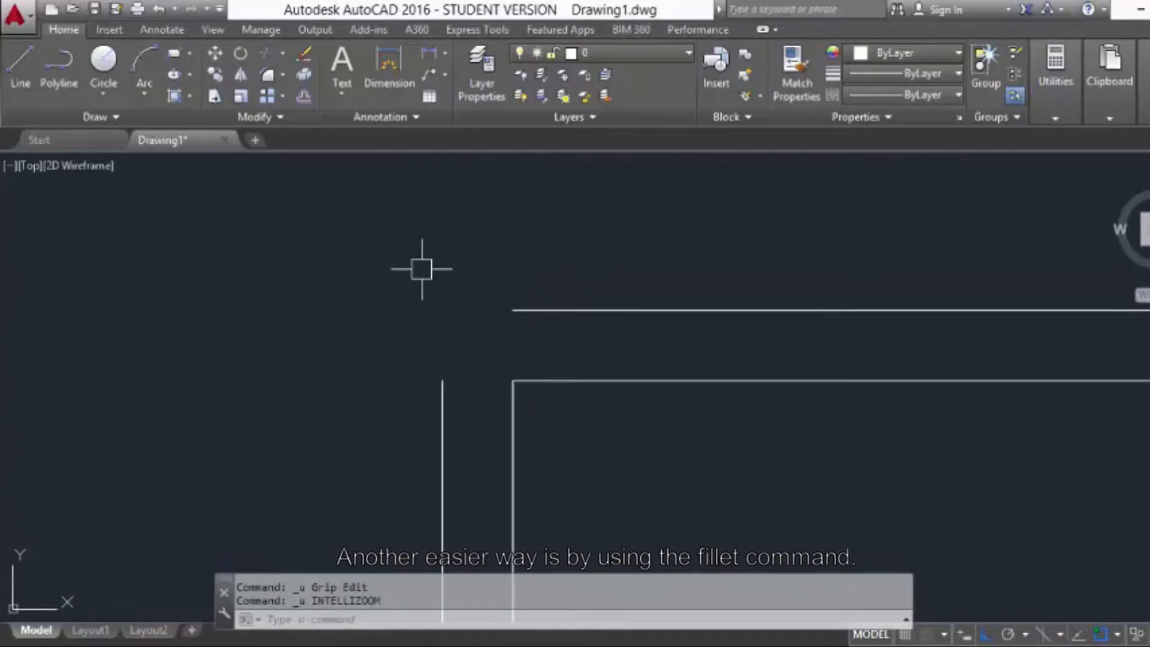
text(f)
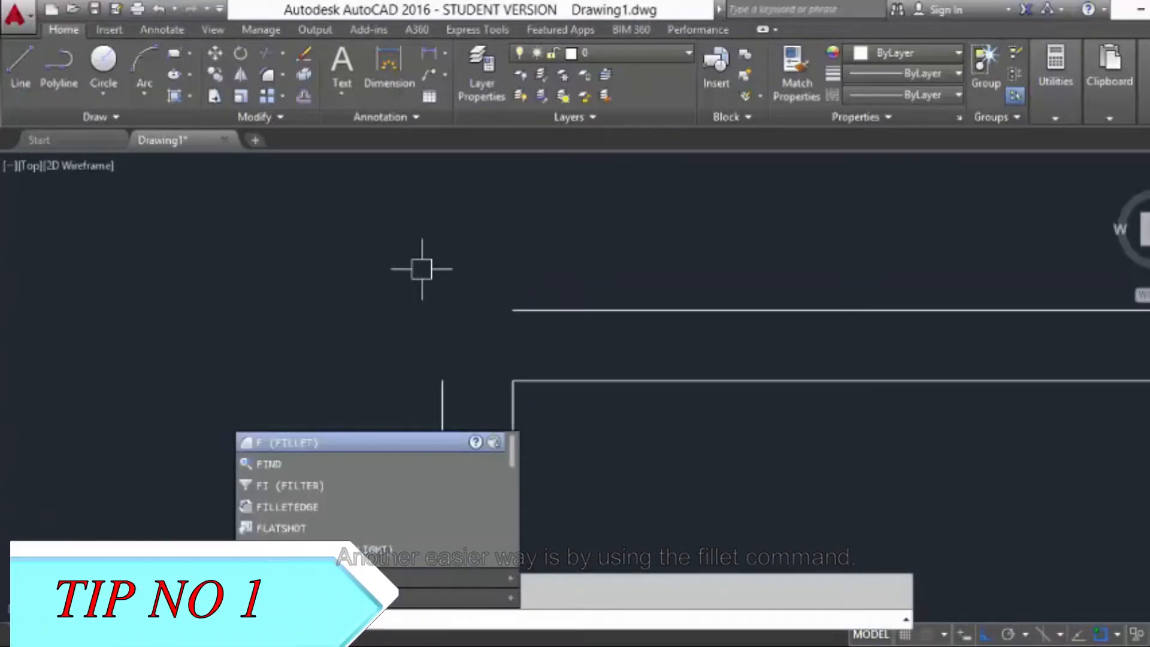
key(Return)
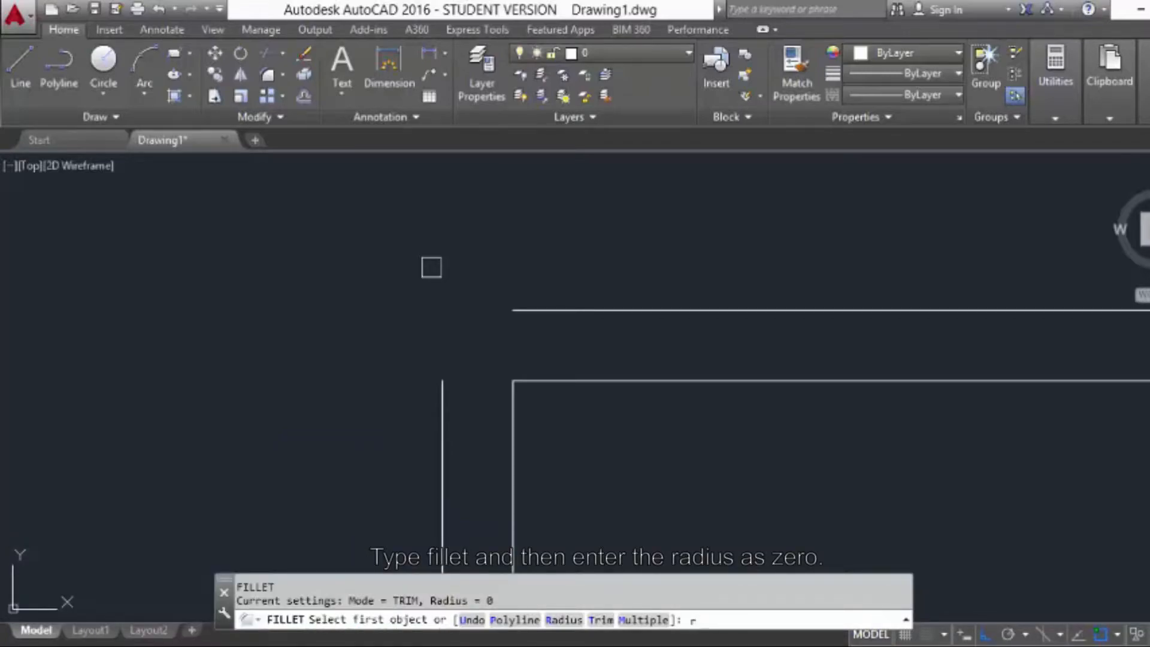
text(r)
key(Return)
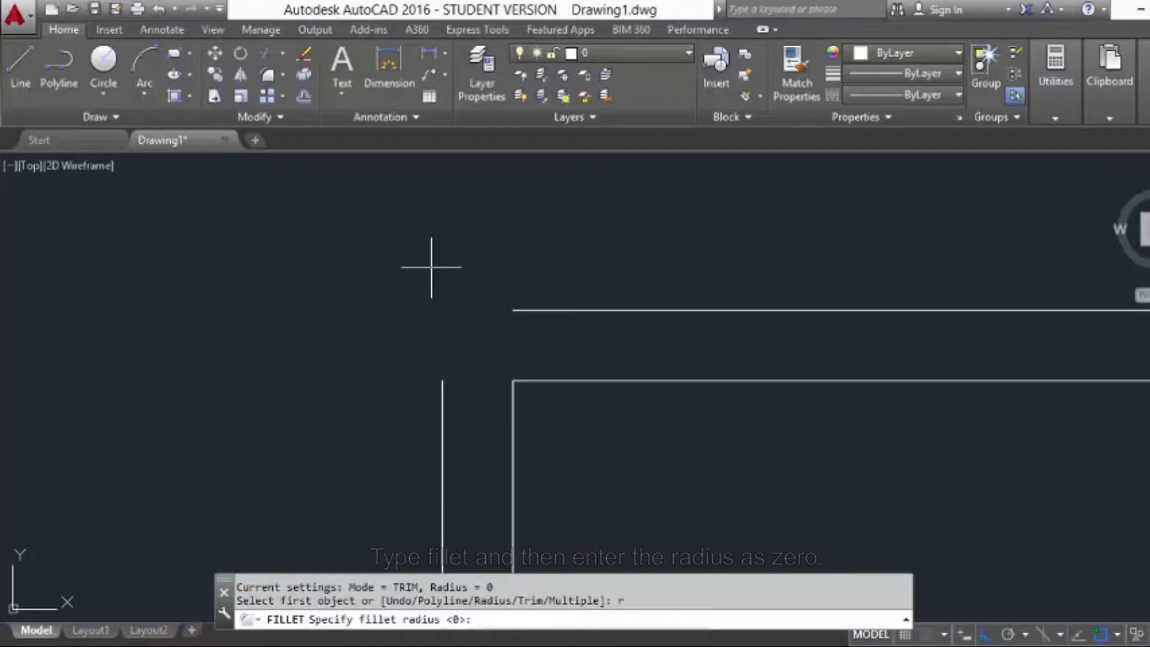
text(0)
key(Return)
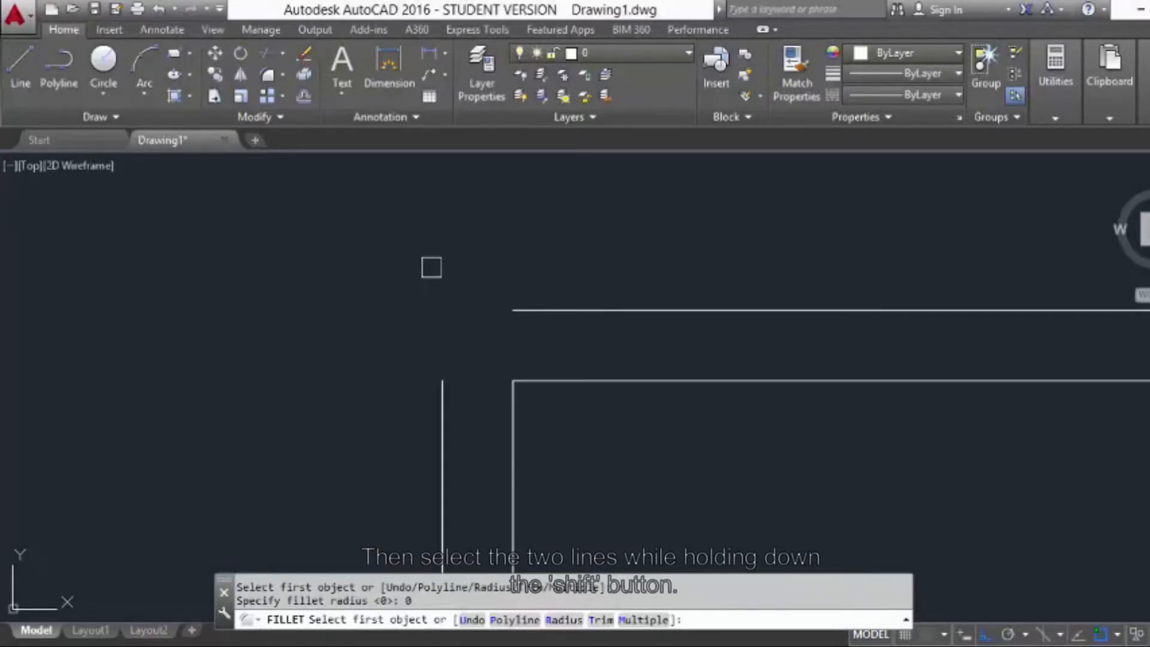
click(587, 309)
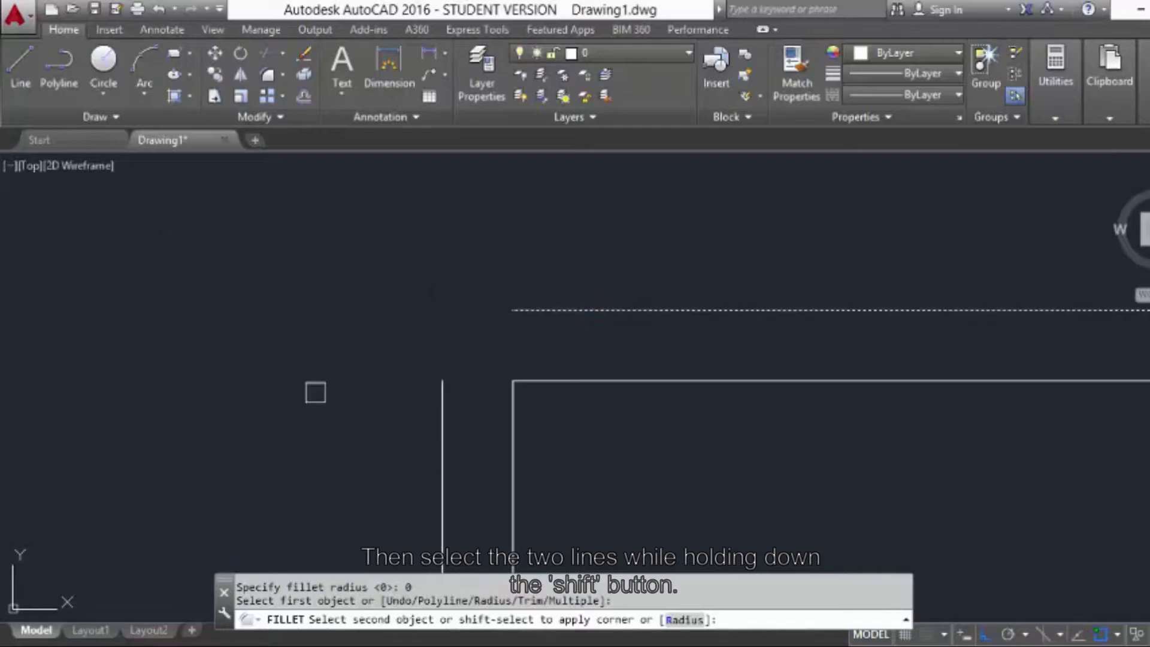
shift+click(435, 427)
Fillet the outer top line and outer right vertical line into a sharp upper-right corner.
scroll(629, 316, down, 5)
scroll(796, 311, up, 5)
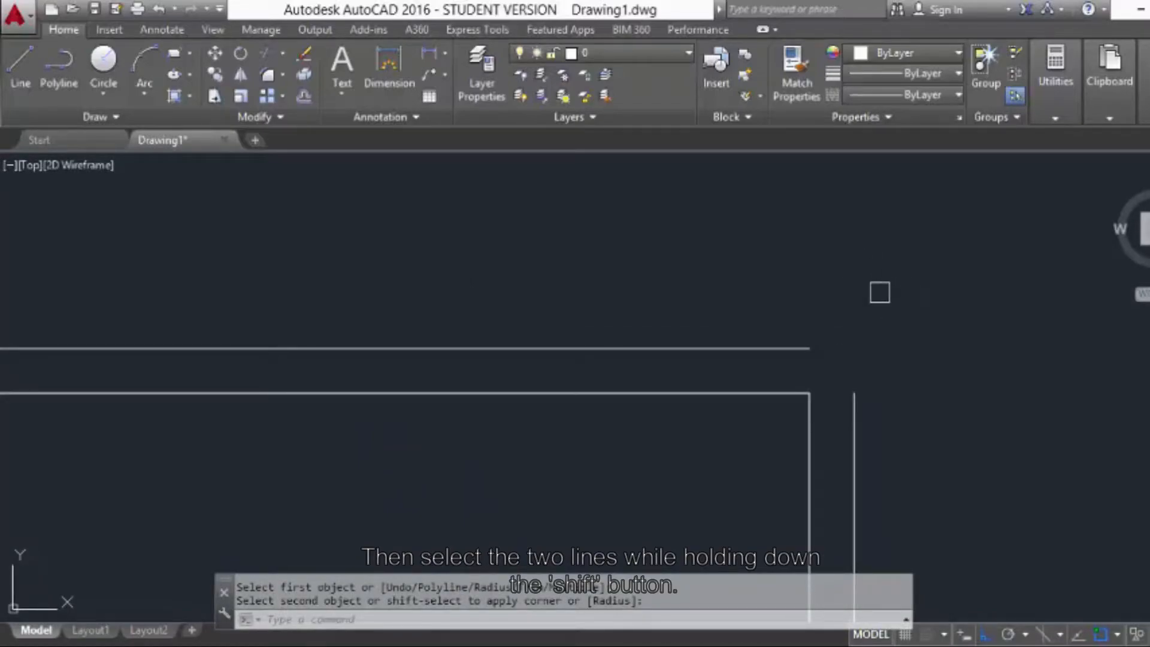
key(Return)
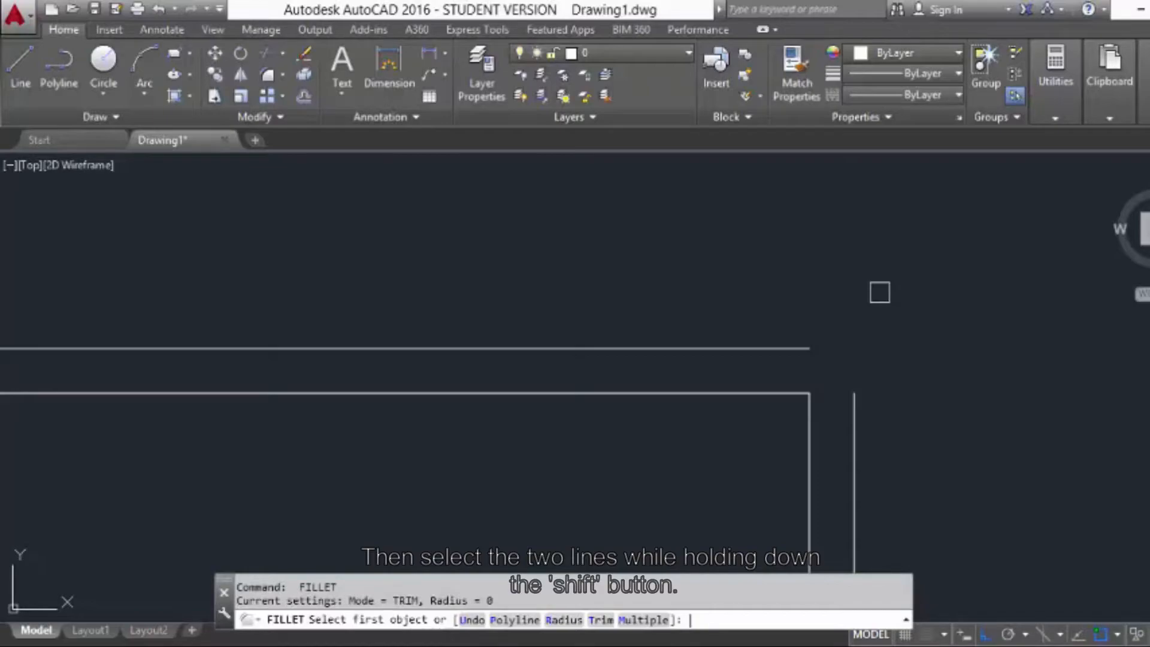
click(776, 348)
shift+click(854, 408)
Fillet the outer lines at the outline's lower-left step into a sharp corner.
scroll(851, 311, down, 5)
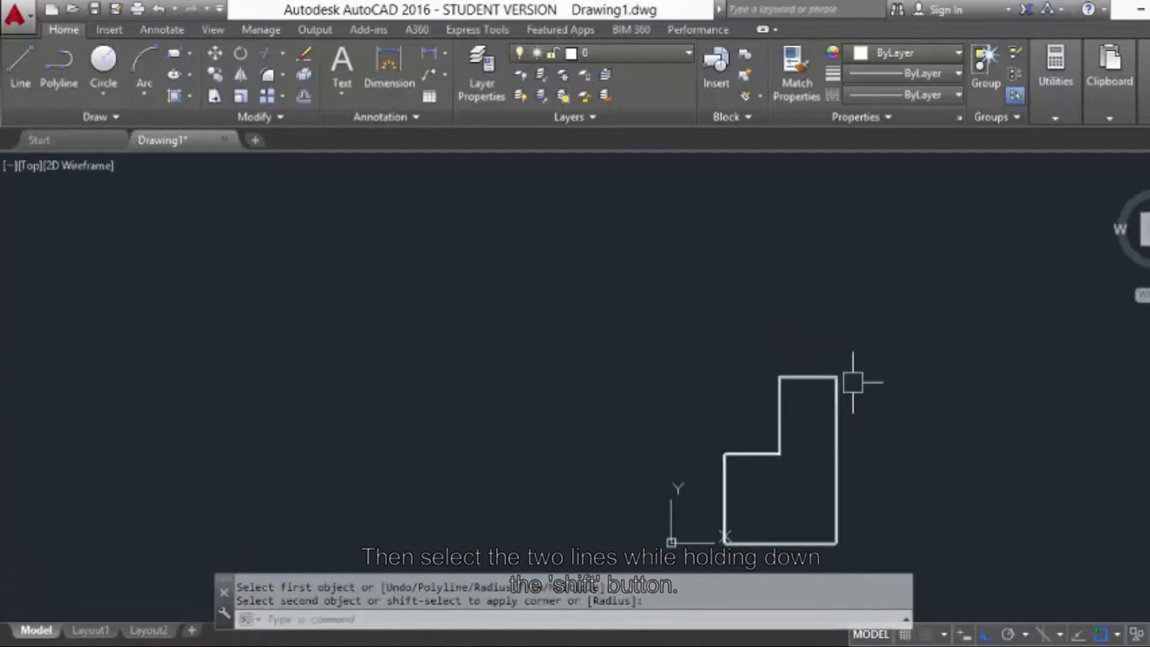
scroll(721, 369, up, 4)
key(Return)
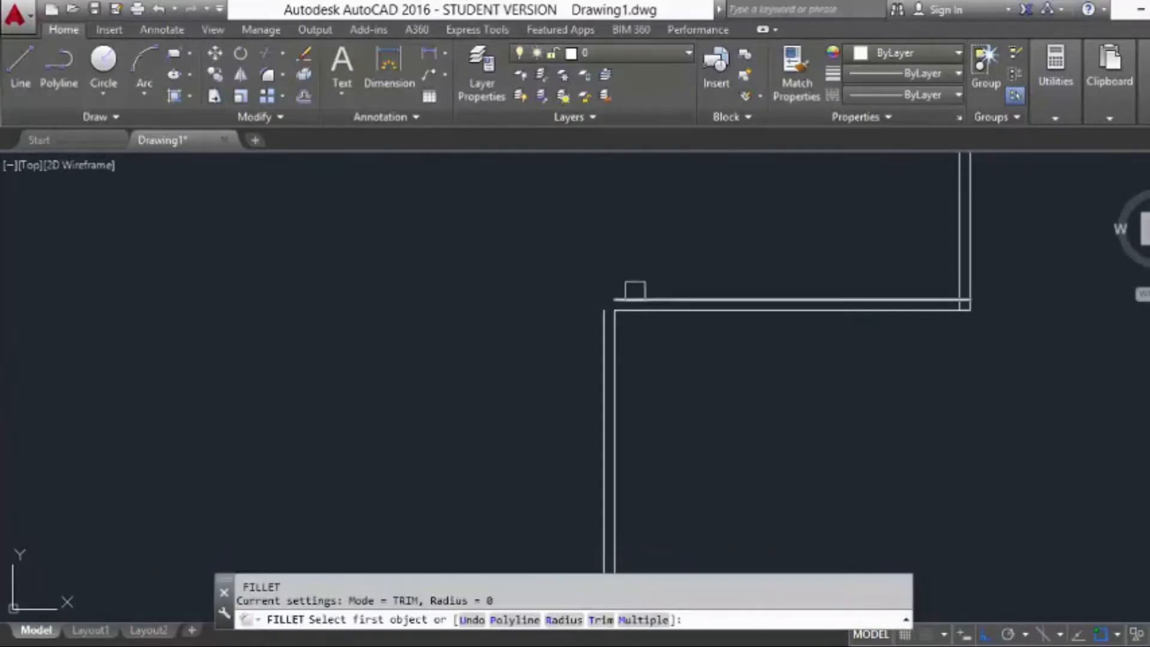
scroll(633, 288, up, 4)
click(620, 310)
click(556, 353)
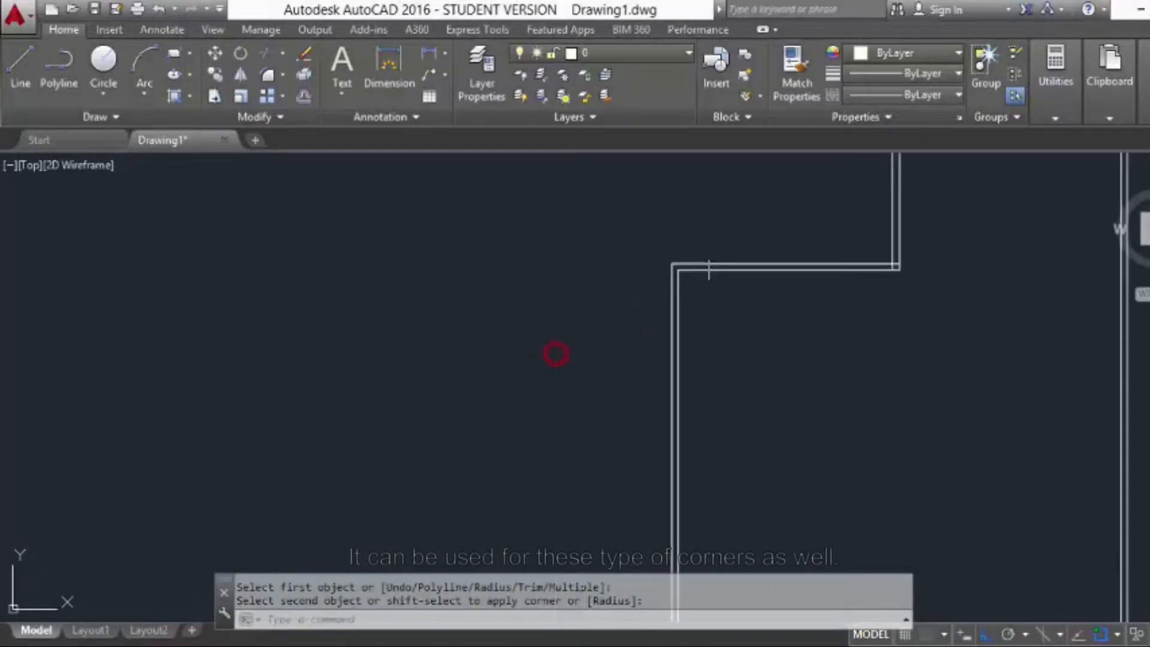
Fillet the crossing lines at the inward corner of the stepped outline to remove their overlapping ends.
scroll(917, 249, down, 2)
scroll(626, 314, up, 3)
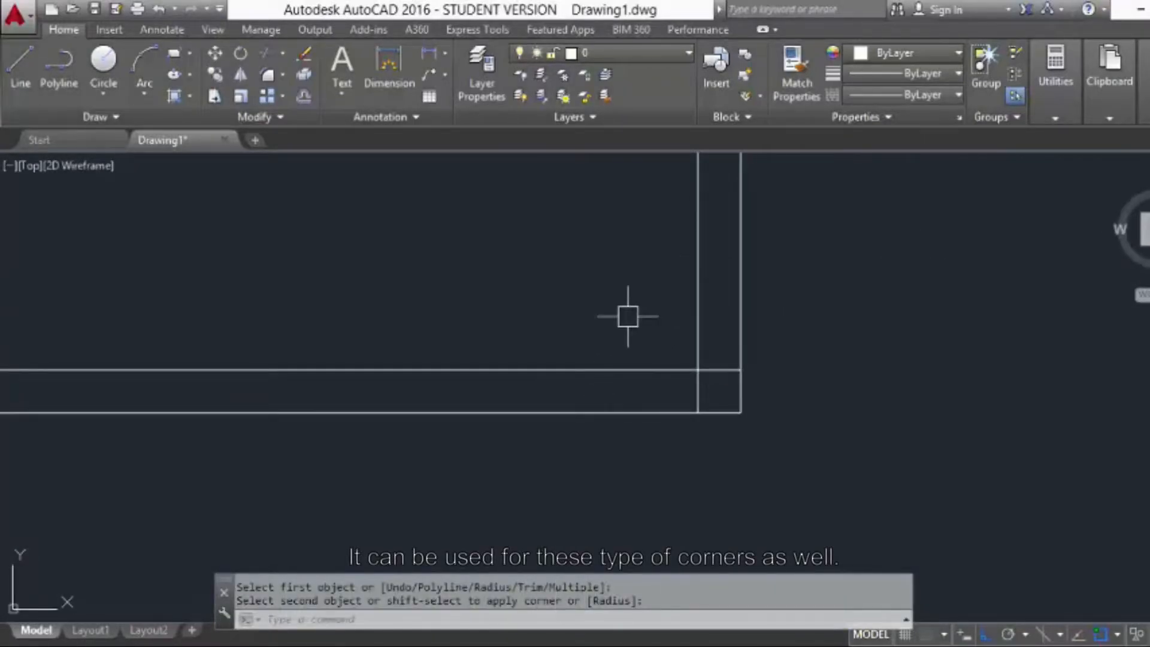
key(Return)
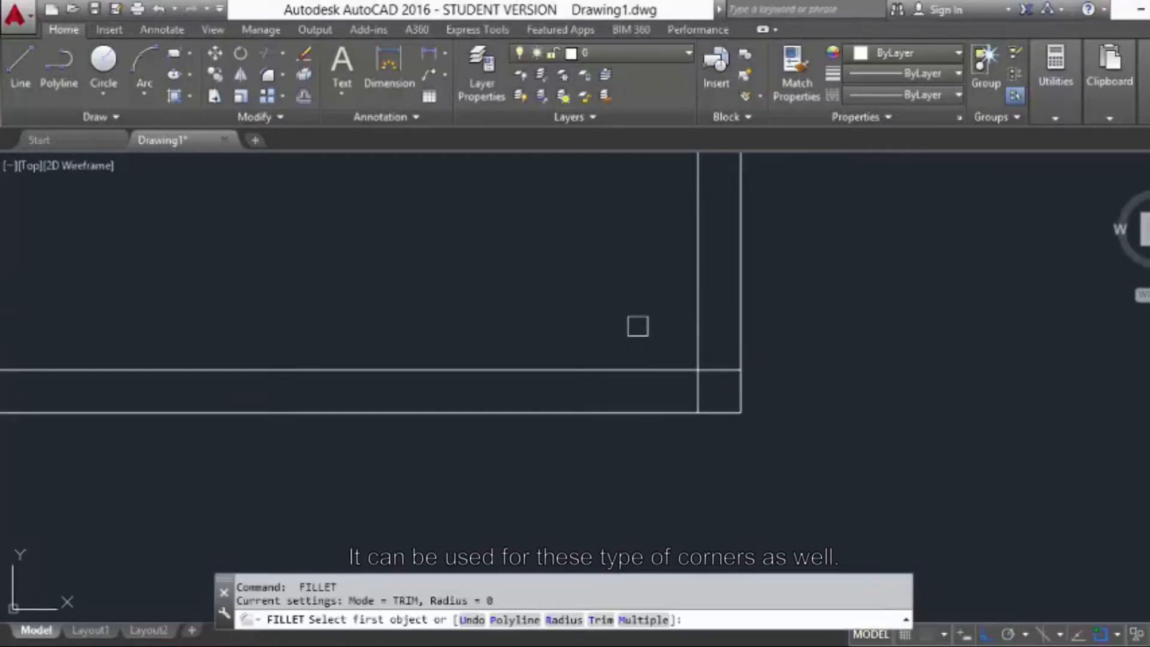
click(654, 369)
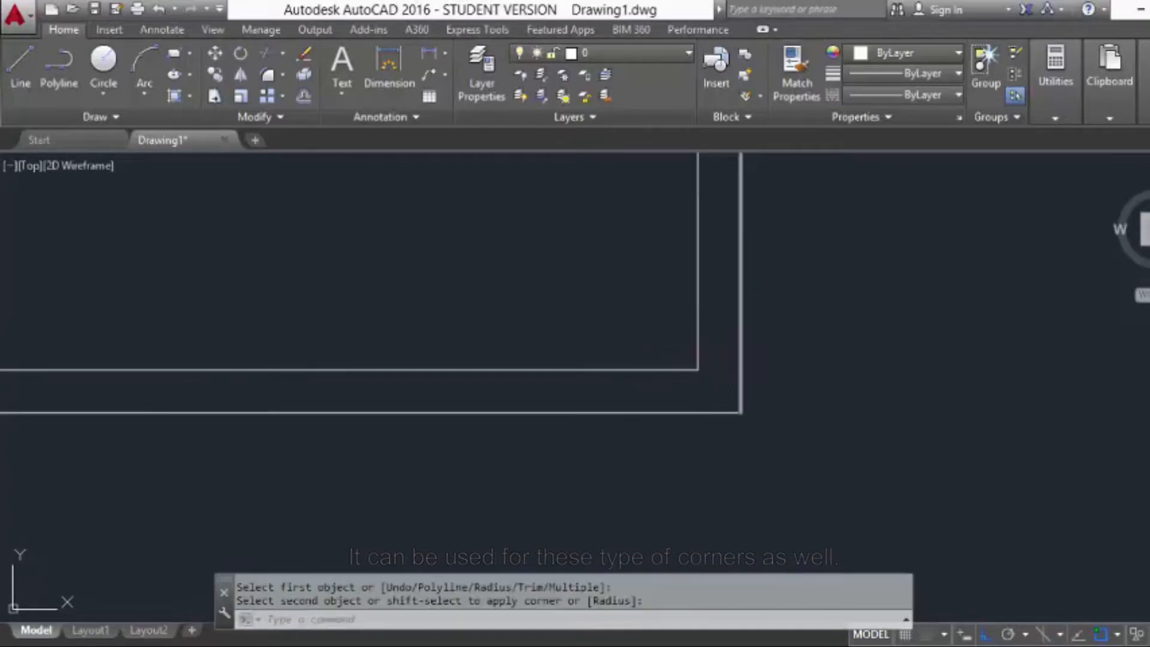
In the group of random intersecting lines, trim the left vertical line's upper end using the top horizontal line as cutting edge.
scroll(803, 396, down, 5)
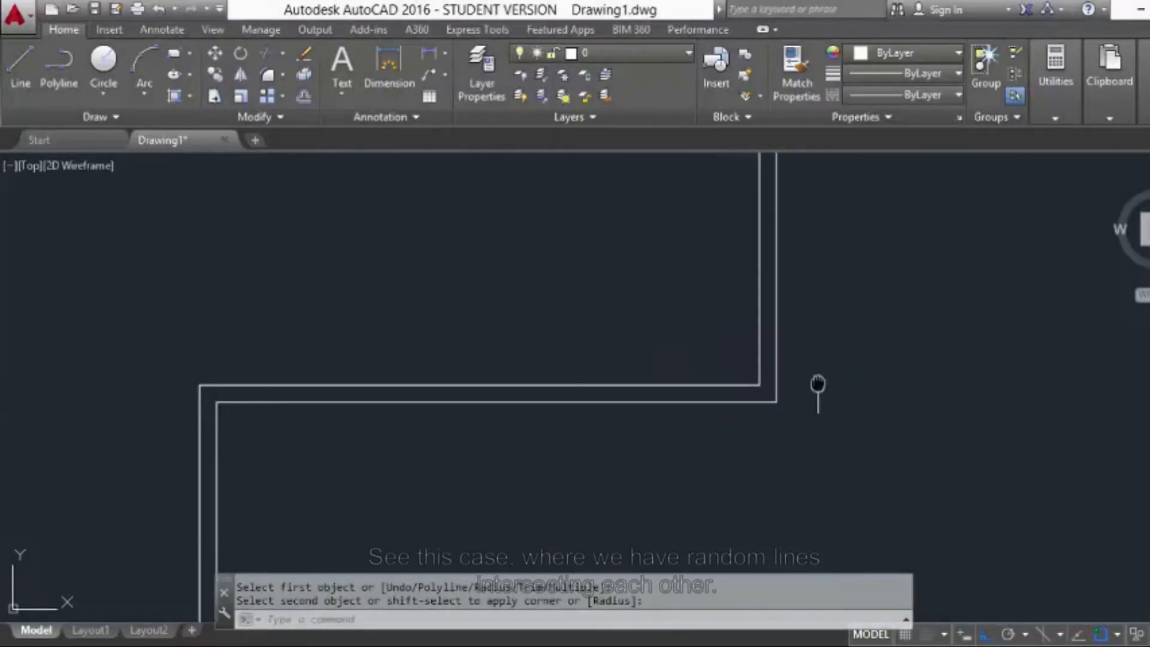
middle_drag(818, 386, 747, 425)
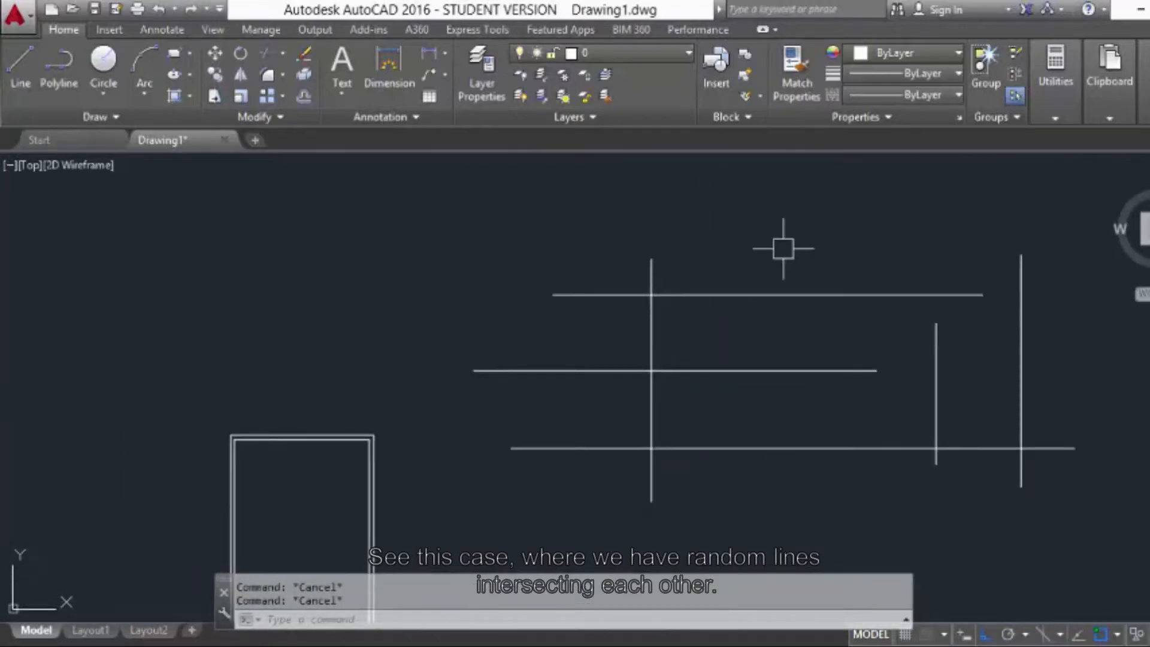
text(ts o)
text(r)
key(Return)
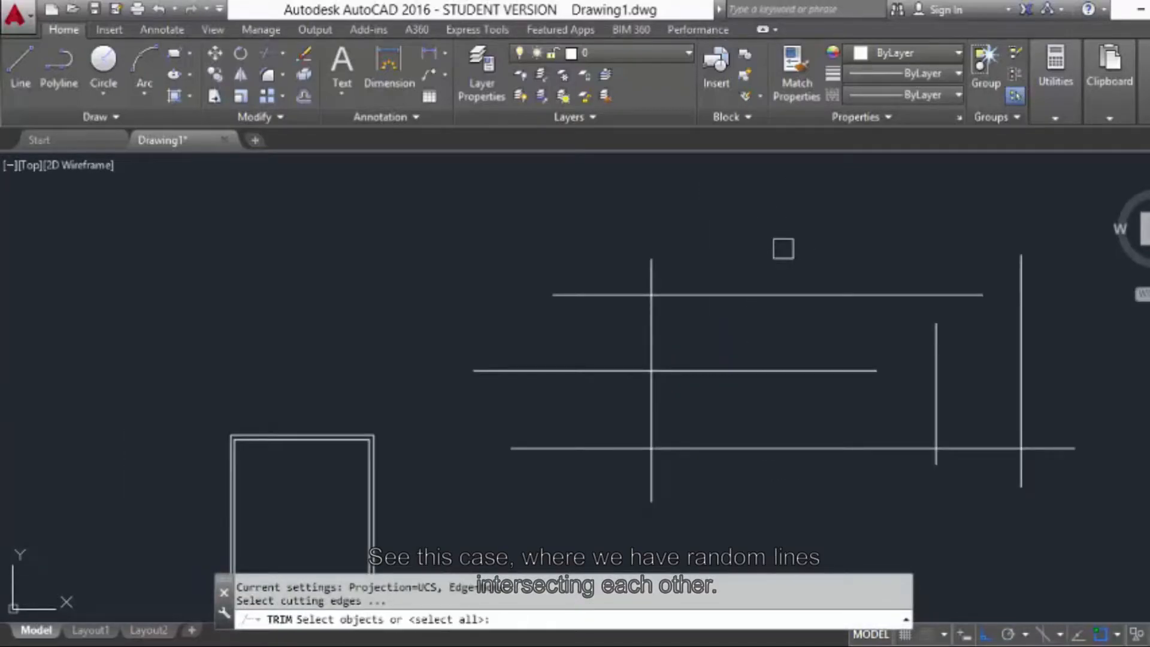
click(677, 293)
key(Return)
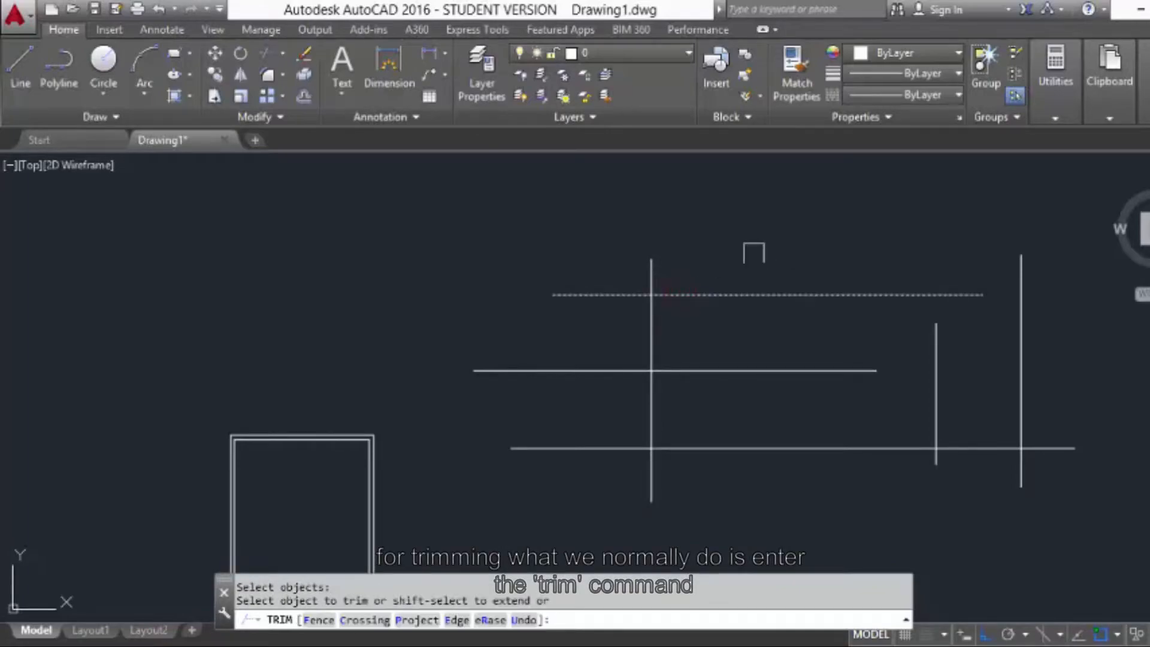
click(652, 274)
key(Escape)
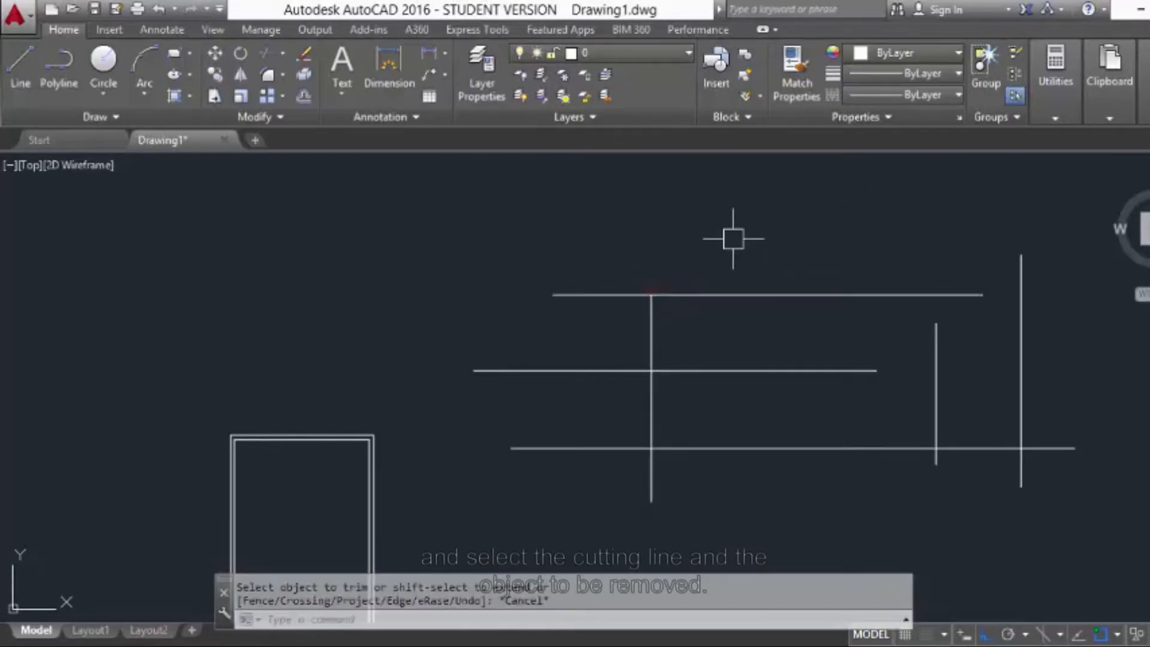
Undo the trim of the left vertical line's upper end.
key(ctrl+z)
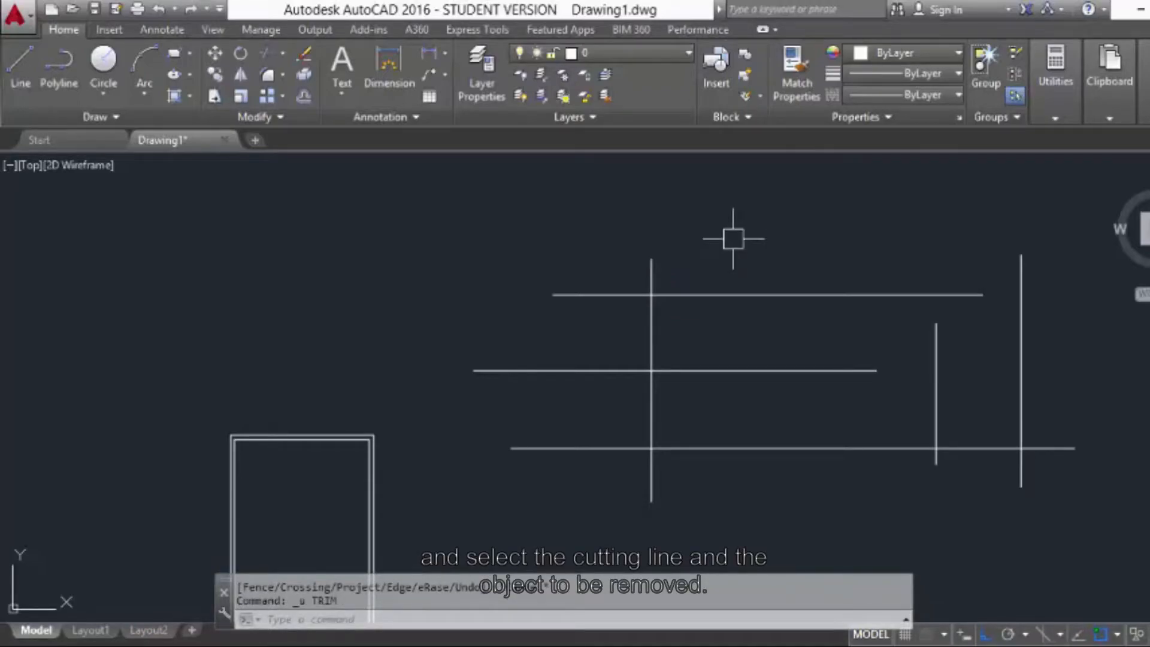
text(tr)
key(Escape)
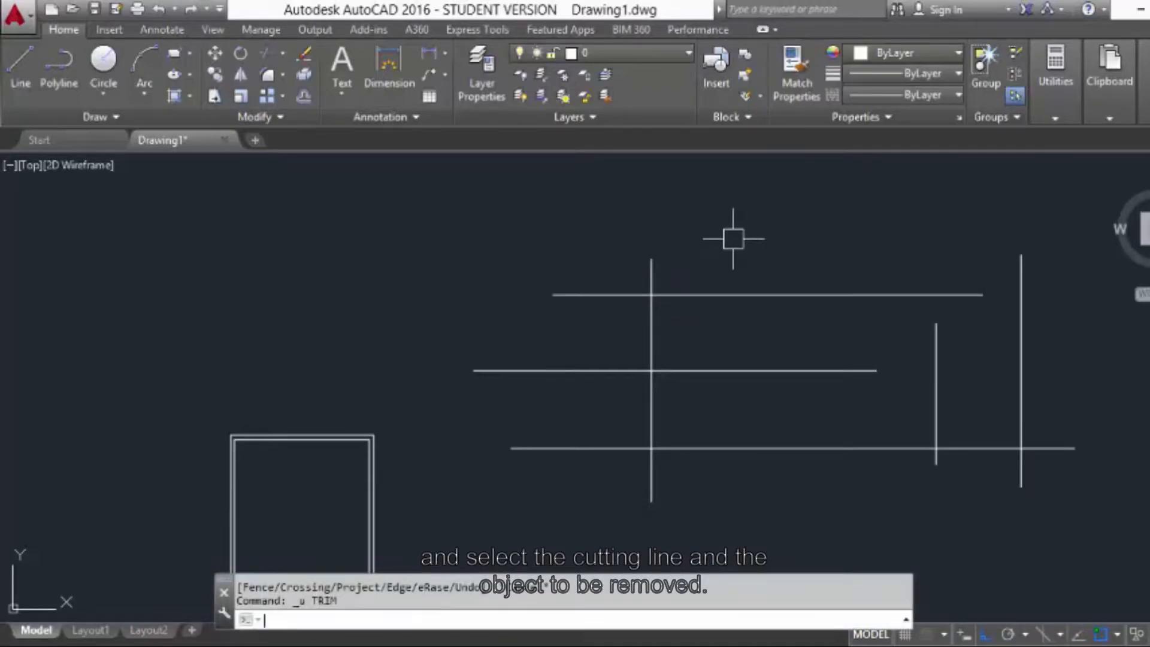
text(tr)
key(Return)
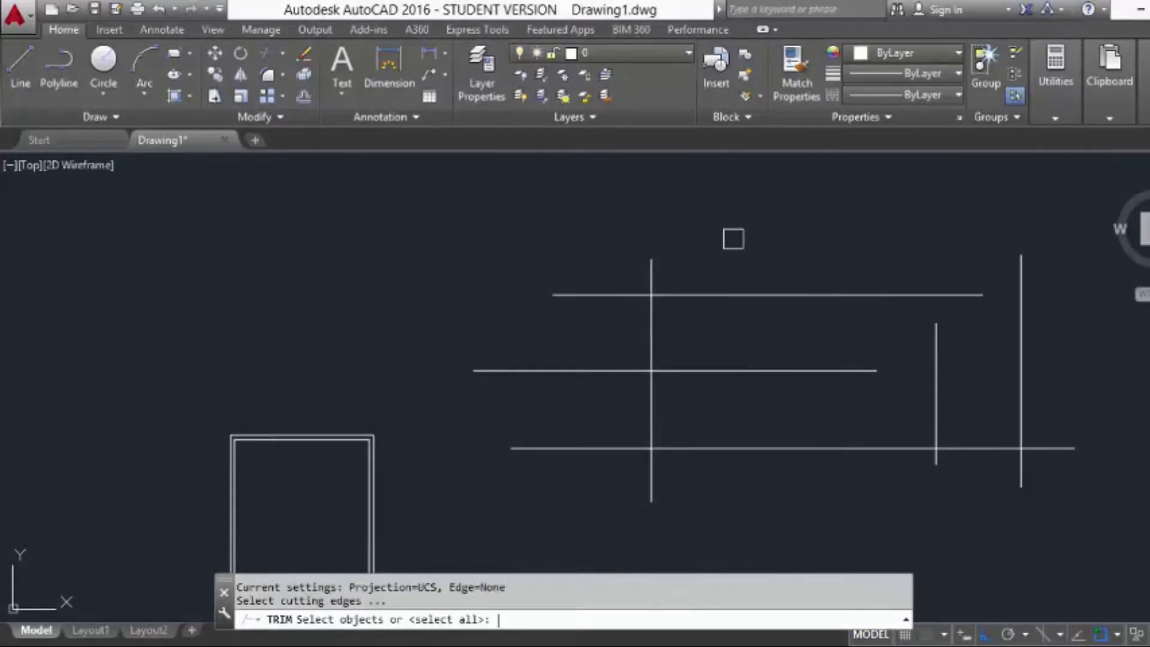
key(Escape)
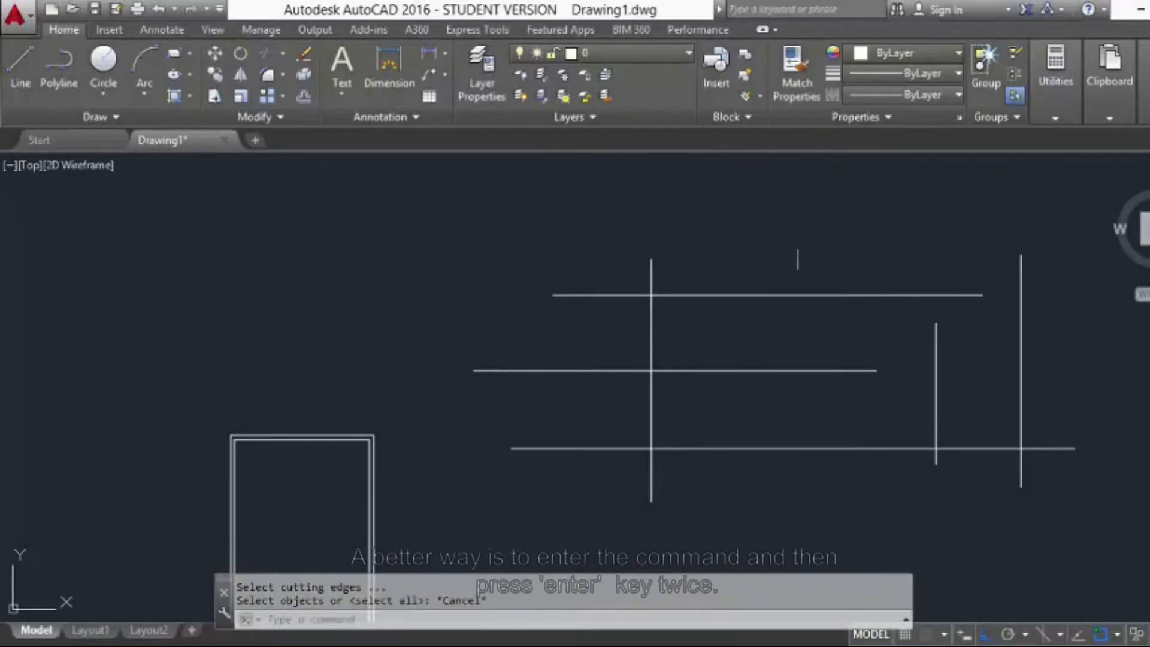
With all objects as cutting edges, trim the left overhangs of the upper two horizontal lines and the unwanted segments of the vertical lines.
text(ts o)
text(r)
key(Return)
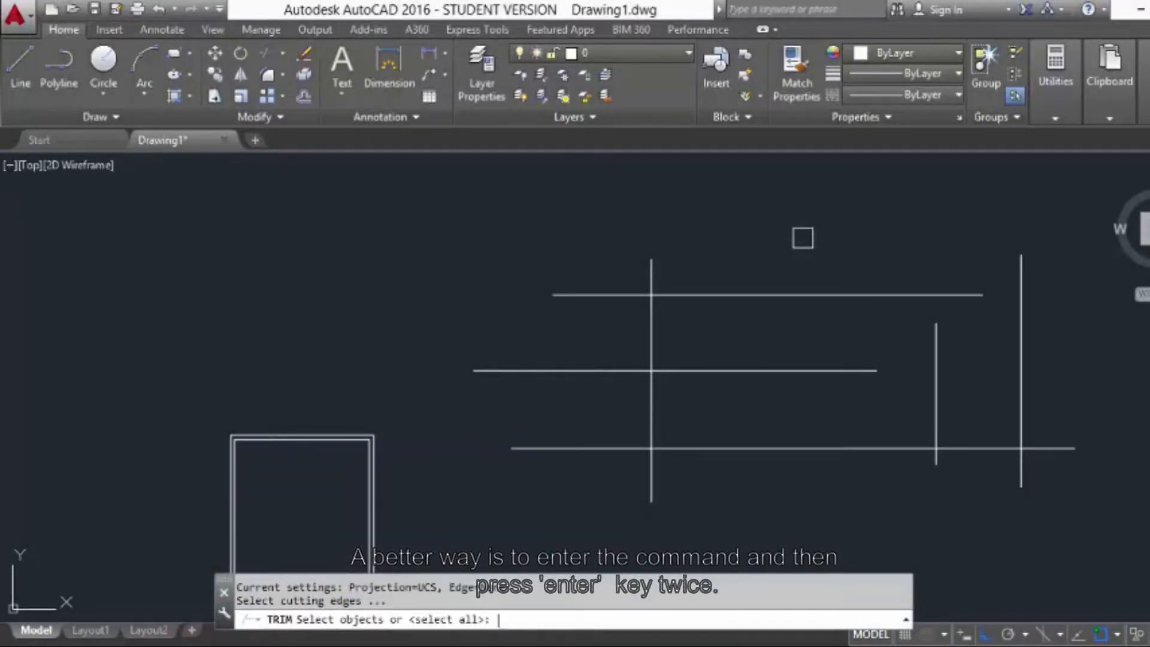
key(Return)
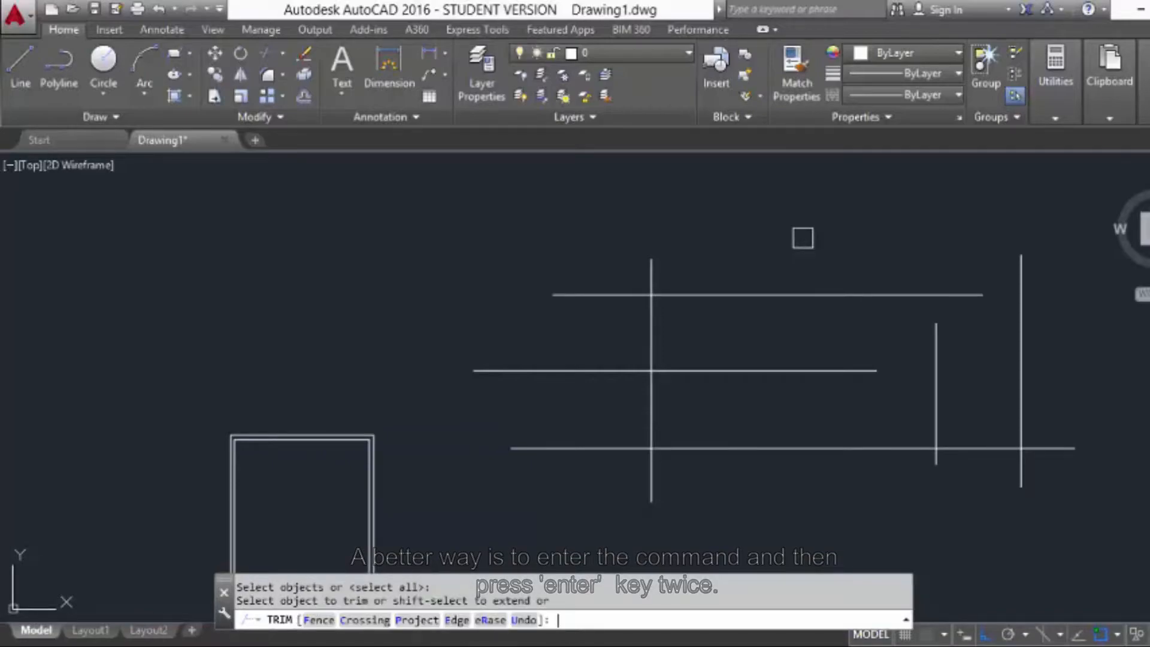
click(651, 277)
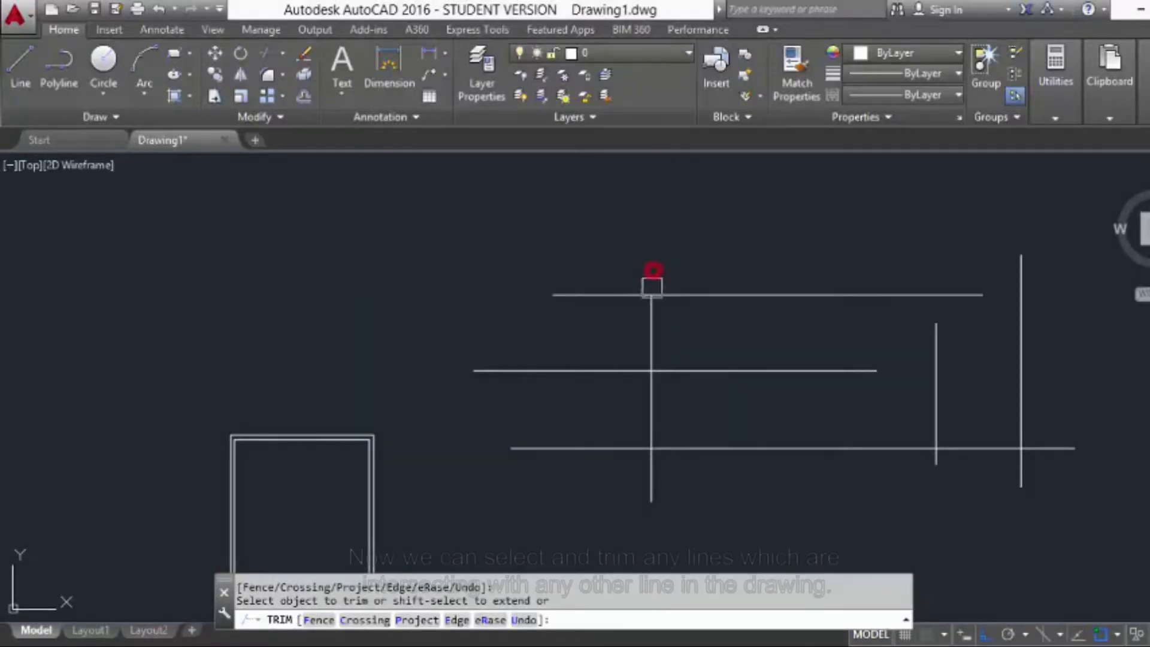
click(598, 293)
click(594, 371)
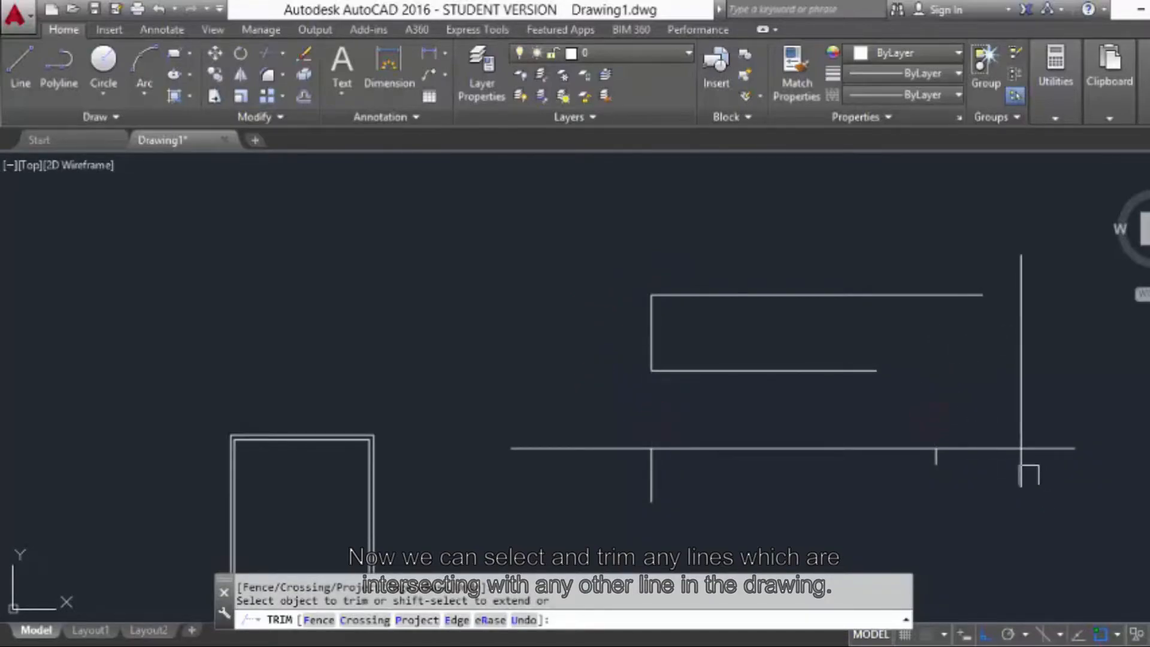
click(1021, 472)
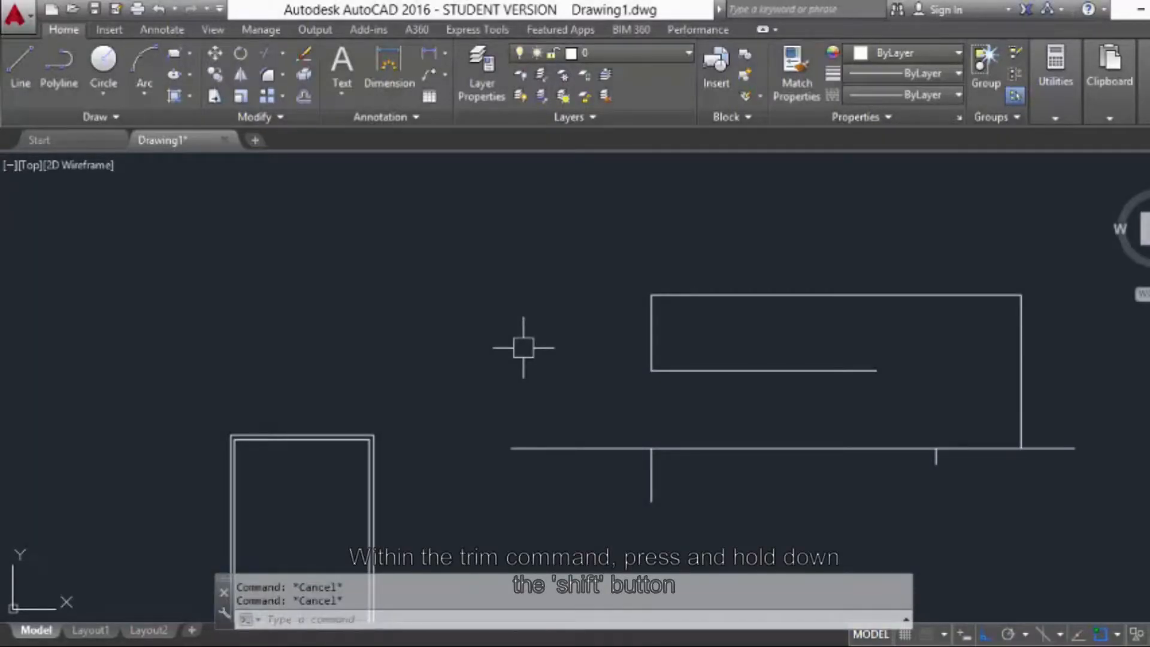
Within Trim, using all objects as boundaries, extend the lower left vertical stub up to the middle horizontal line.
text(tr)
key(Return)
key(Return)
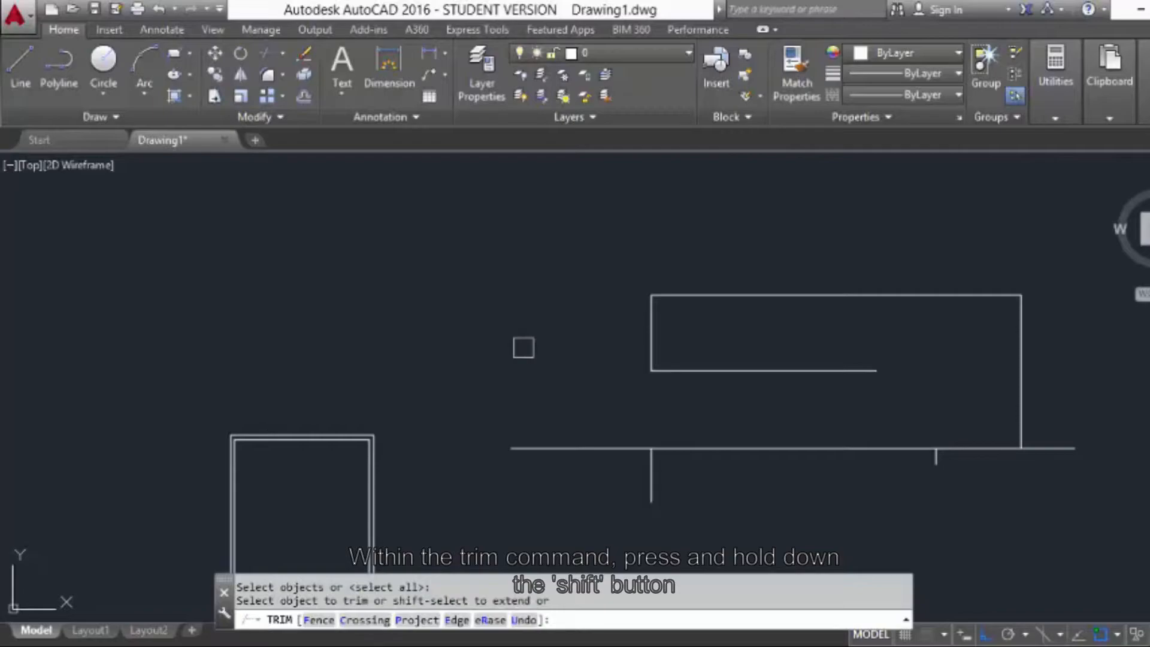
shift+click(658, 473)
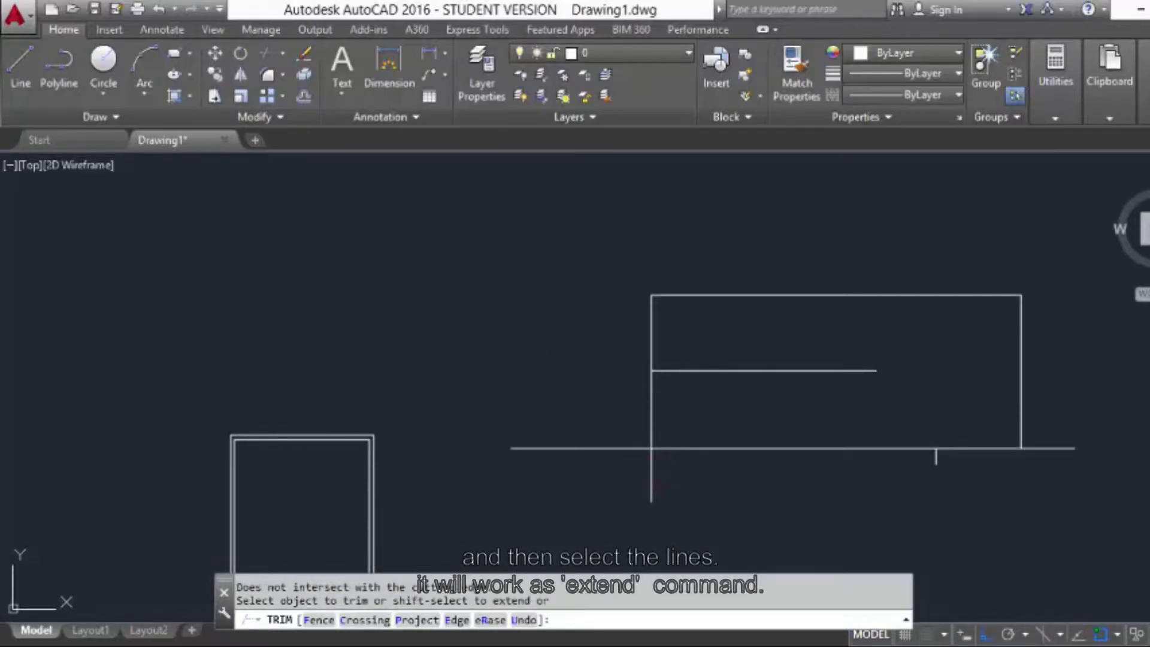
Within Trim, extend the middle horizontal line's free end to the vertical line at the far side of the rectangle.
shift+click(830, 377)
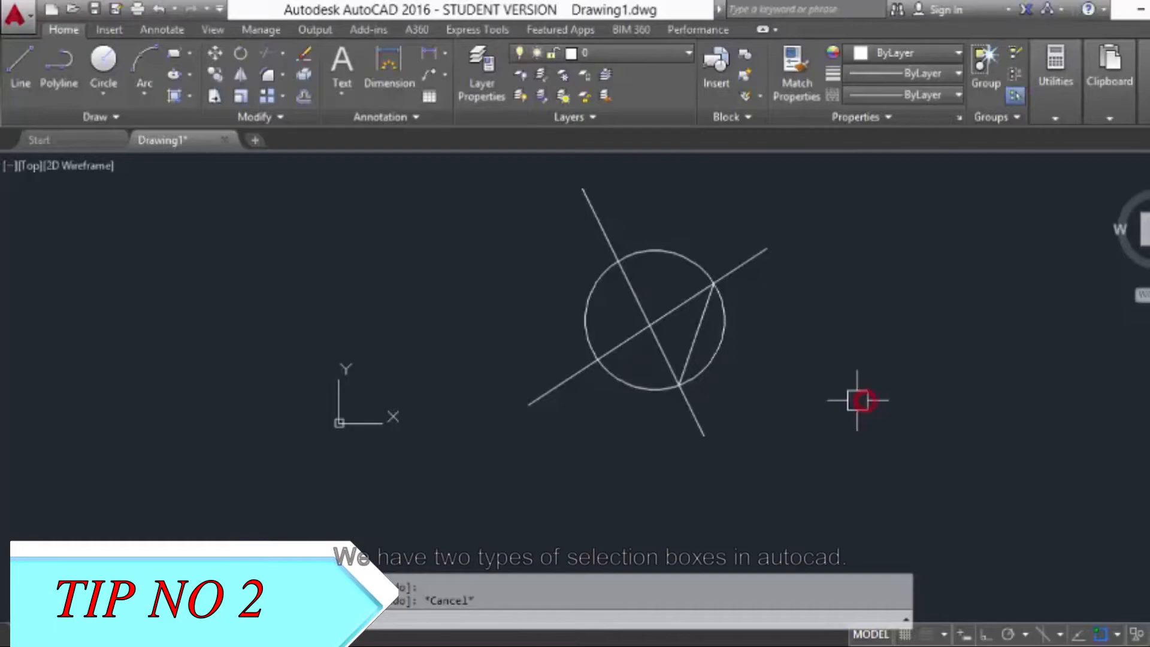
In the empty area beside the circle, make alternating blue window and green crossing selection boxes.
click(867, 360)
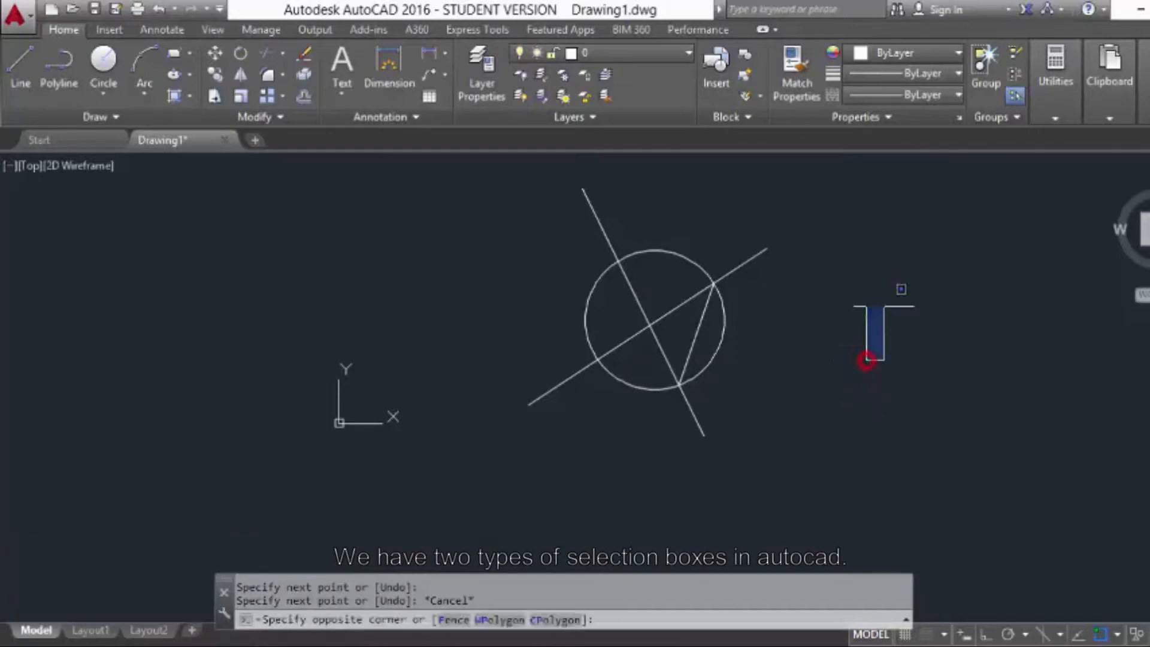
click(994, 255)
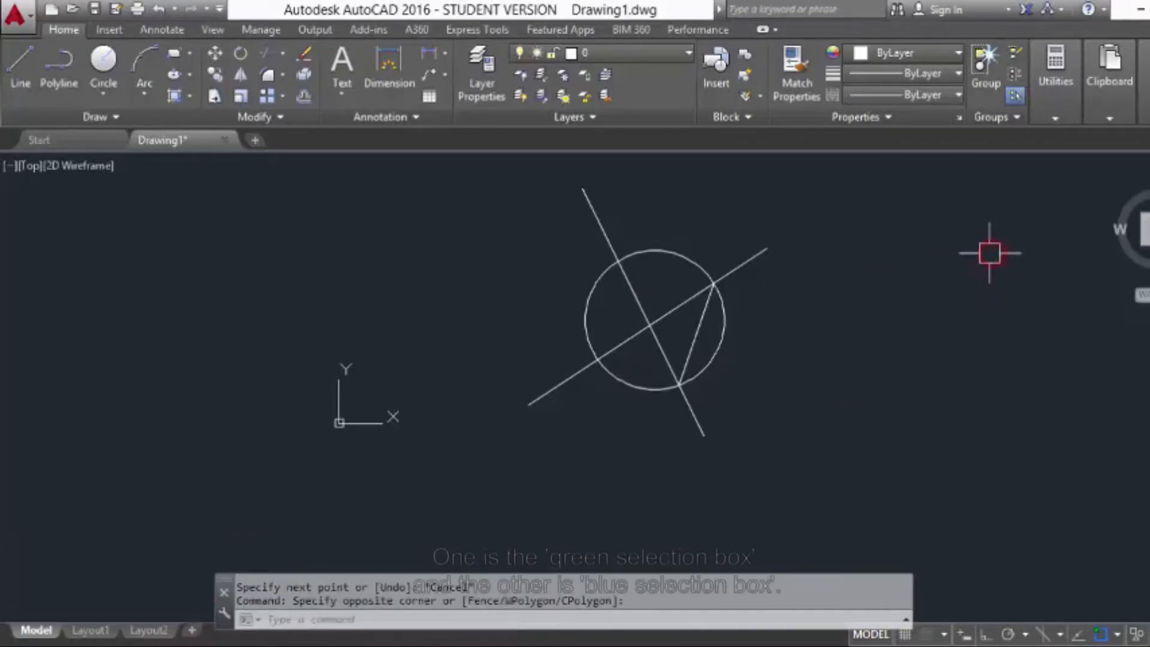
click(942, 401)
click(822, 305)
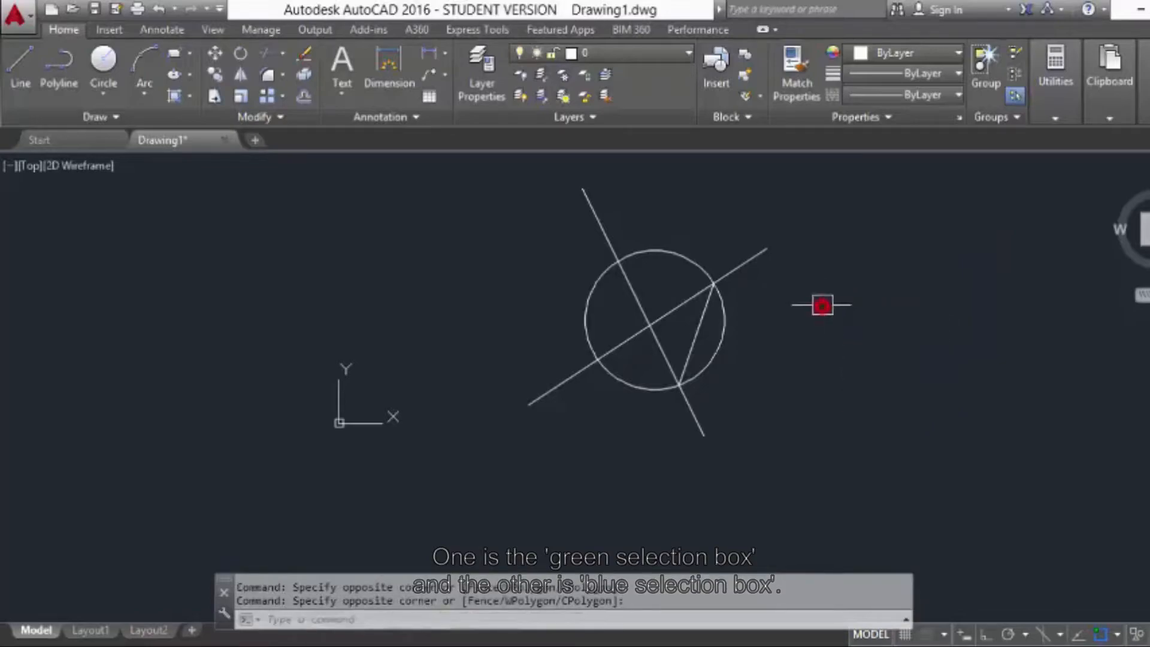
click(848, 424)
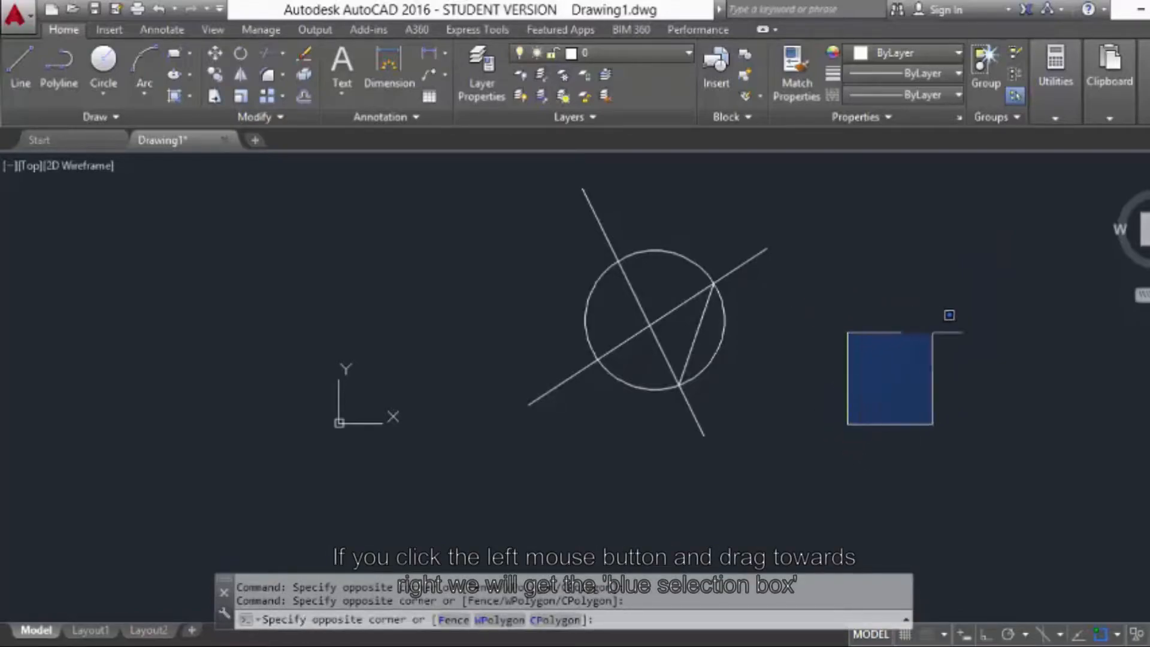
click(1011, 295)
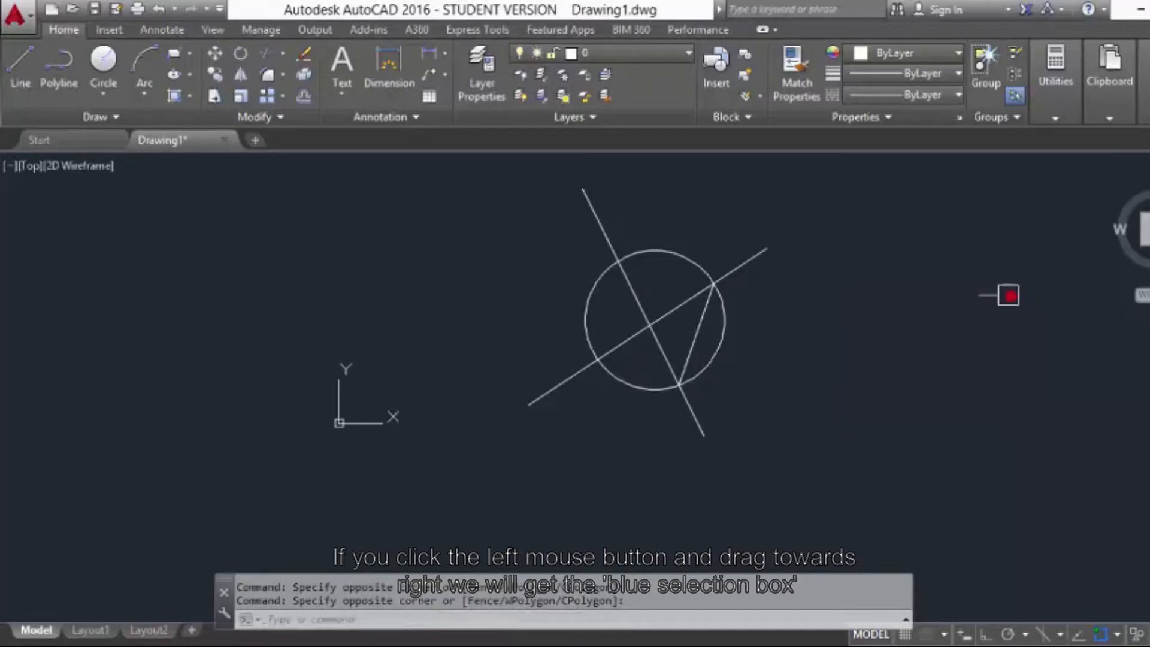
click(905, 441)
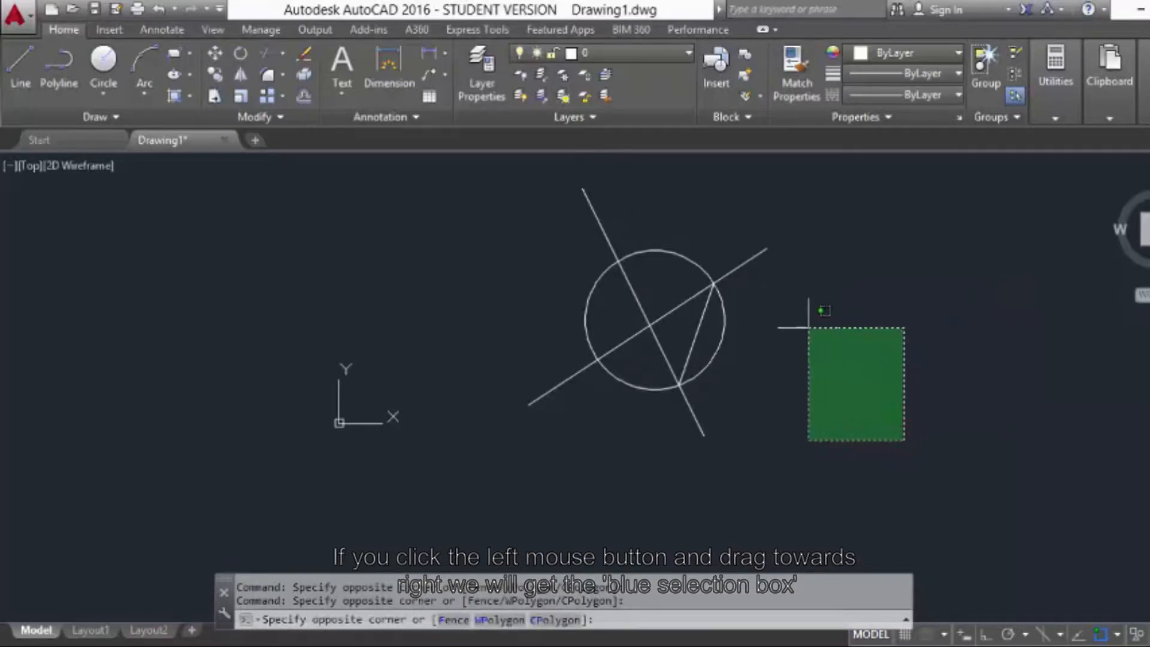
click(777, 298)
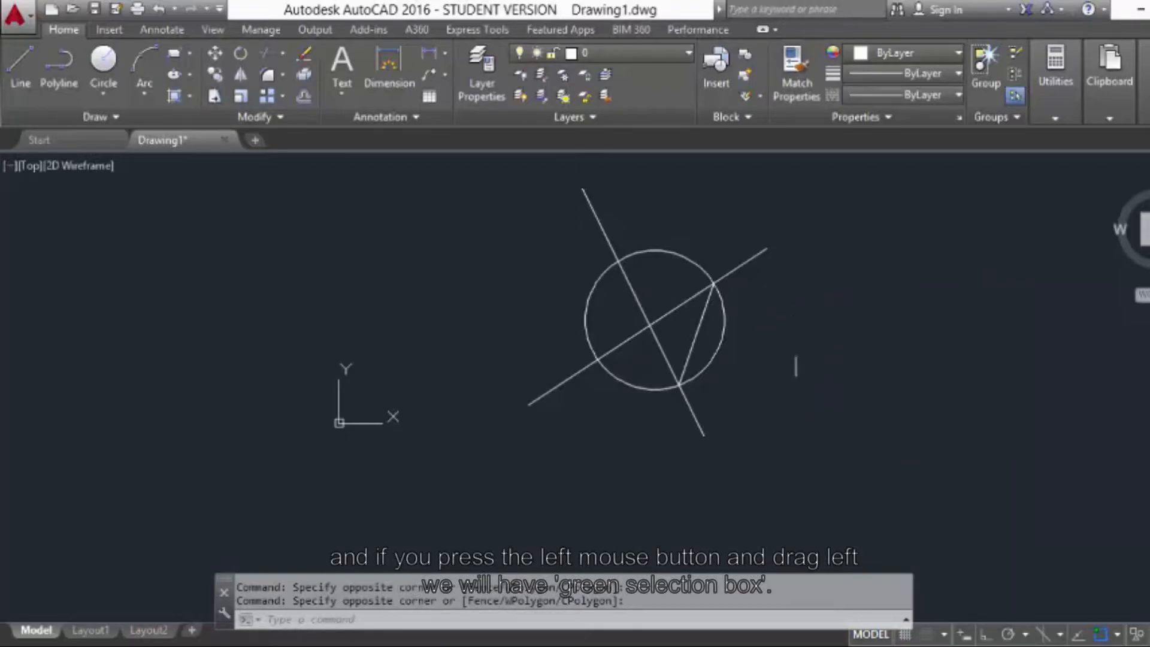
Select the circle and the steep diagonal line with a crossing box over the circle's lower edge, and clear the selection.
click(757, 472)
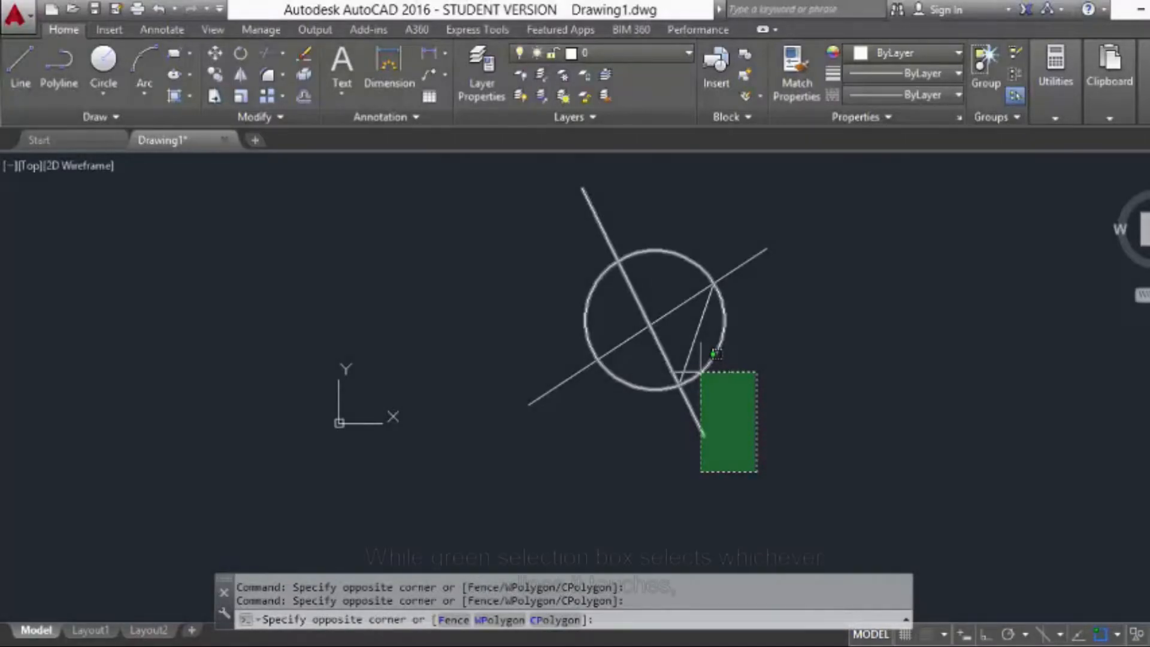
key(Escape)
scroll(689, 385, up, 7)
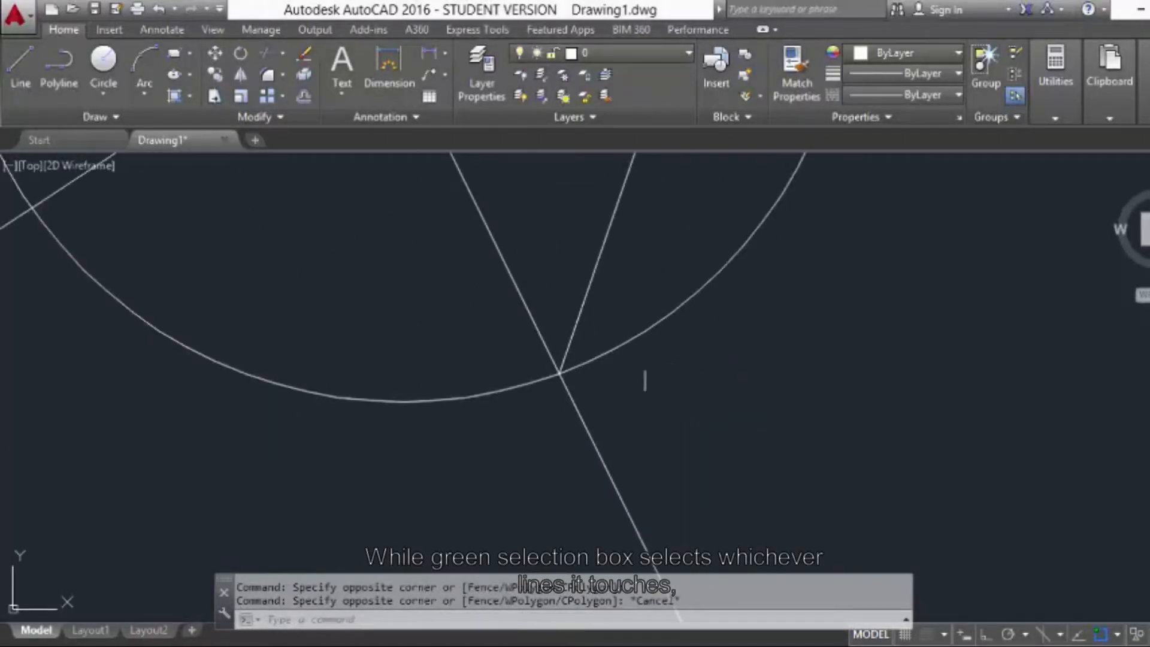
scroll(639, 359, down, 5)
click(829, 485)
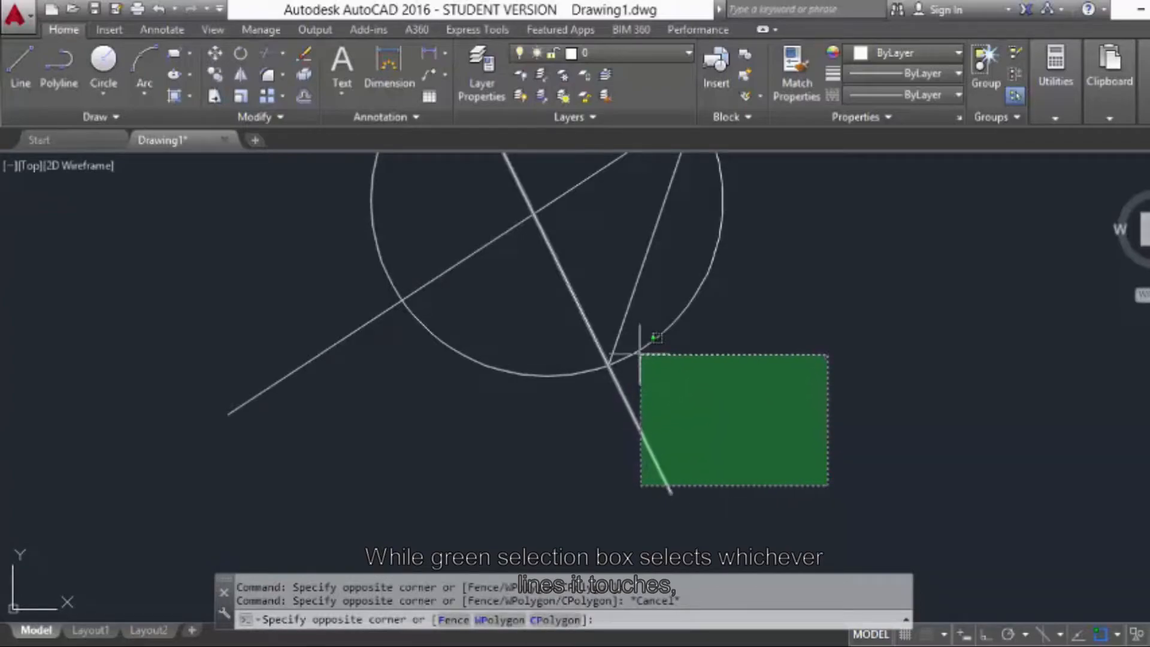
click(639, 351)
scroll(868, 367, down, 4)
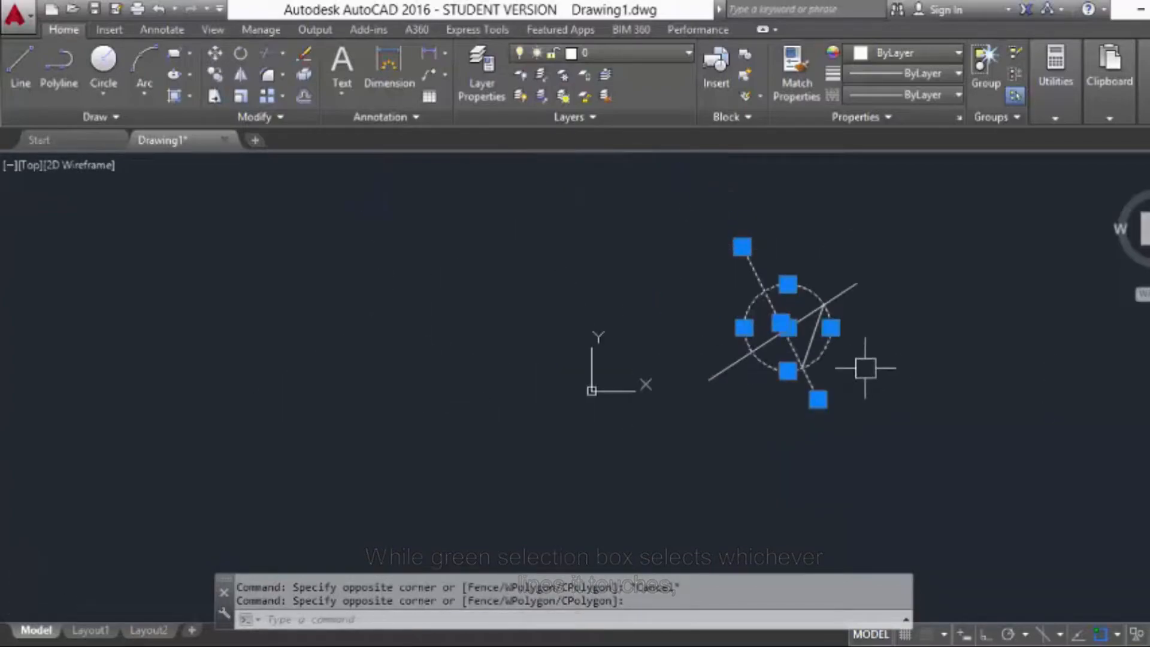
scroll(880, 360, up, 2)
key(Escape)
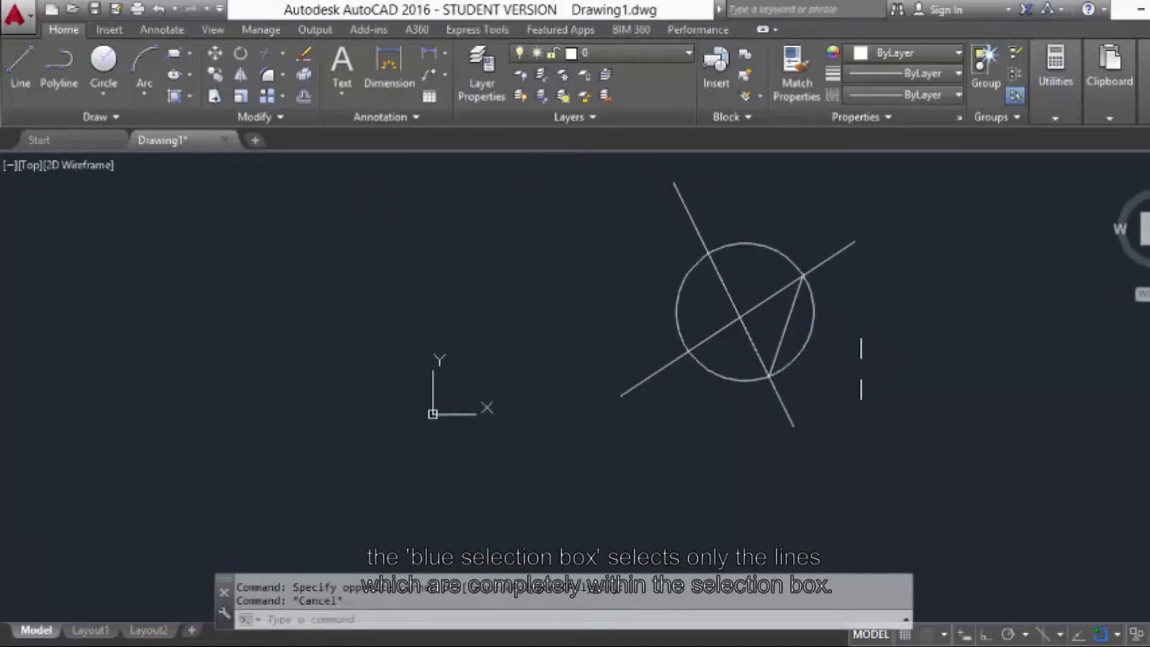
Select only the short chord line inside the circle with a window box that fully encloses it, and clear the selection.
click(805, 290)
click(747, 267)
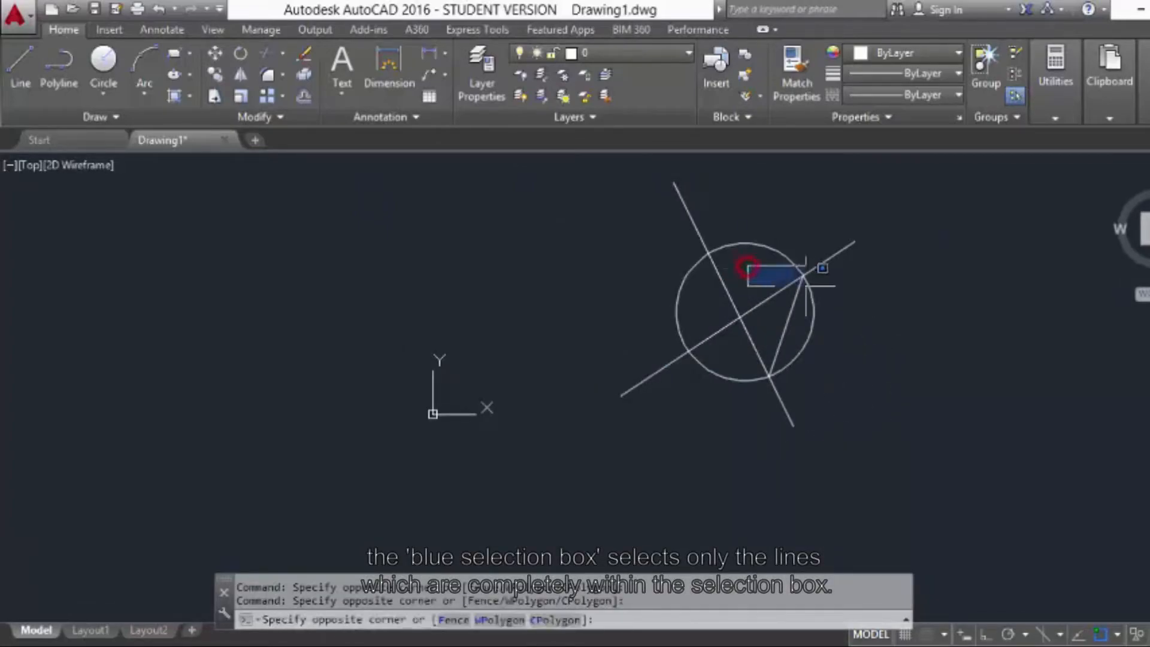
click(832, 386)
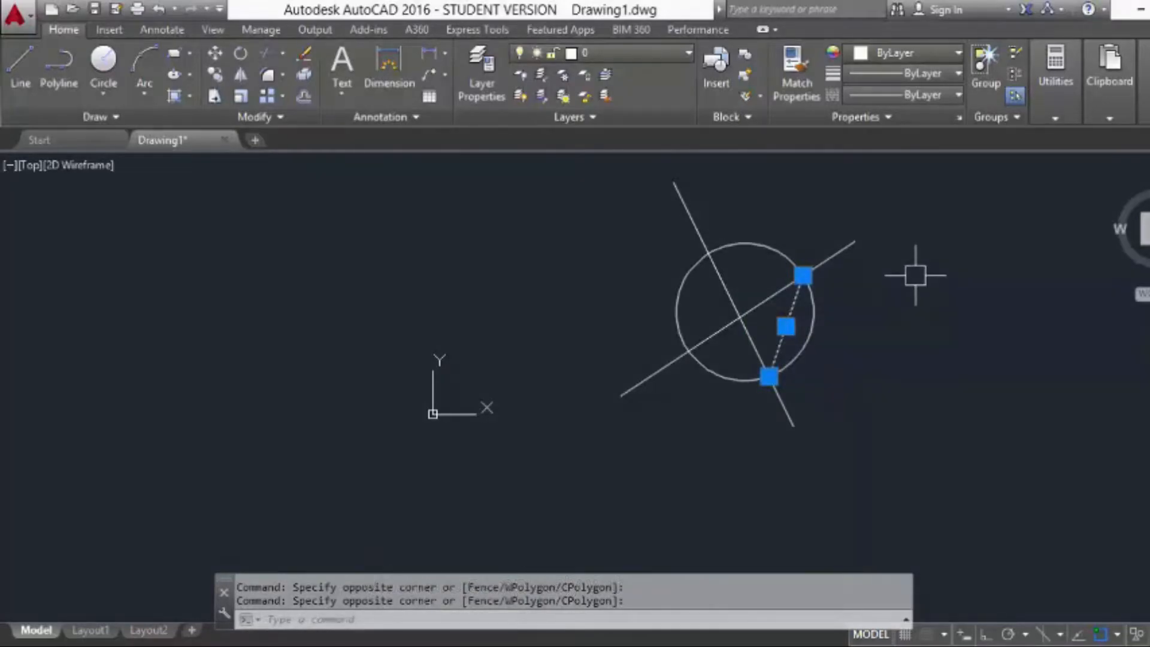
key(Escape)
Select the circle and steep diagonal line with a crossing lasso and the short chord line with a window lasso, clearing each selection.
mouse_move(882, 409)
mouse_down()
mouse_move(885, 281)
mouse_move(826, 324)
mouse_move(789, 395)
mouse_move(800, 383)
mouse_up()
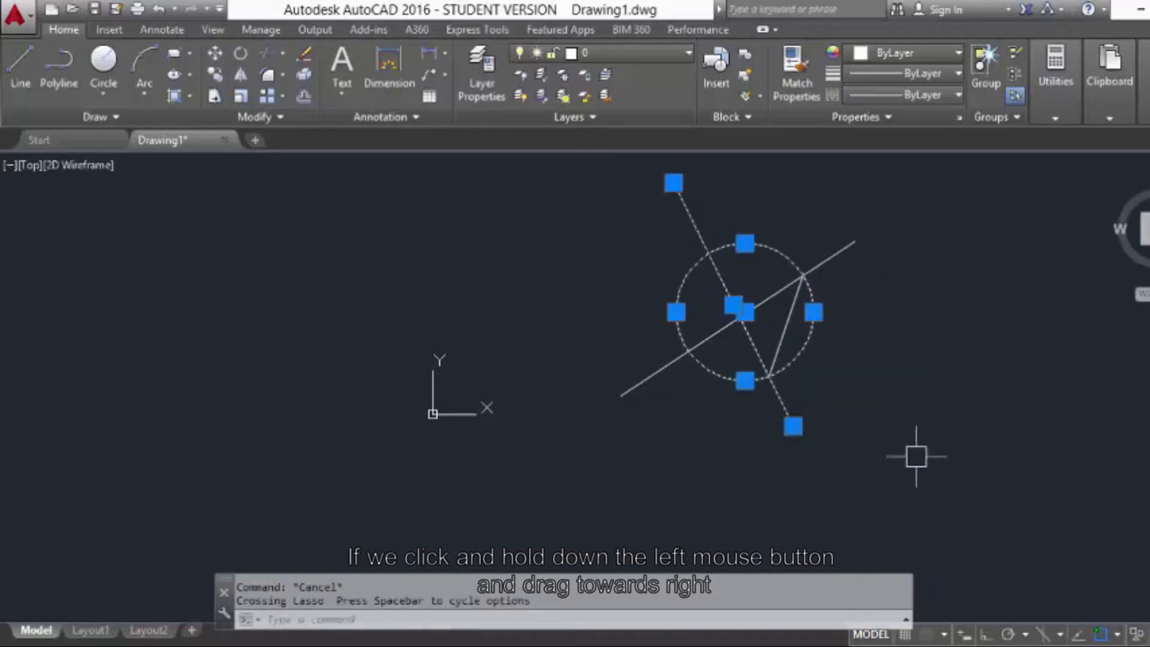
key(Escape)
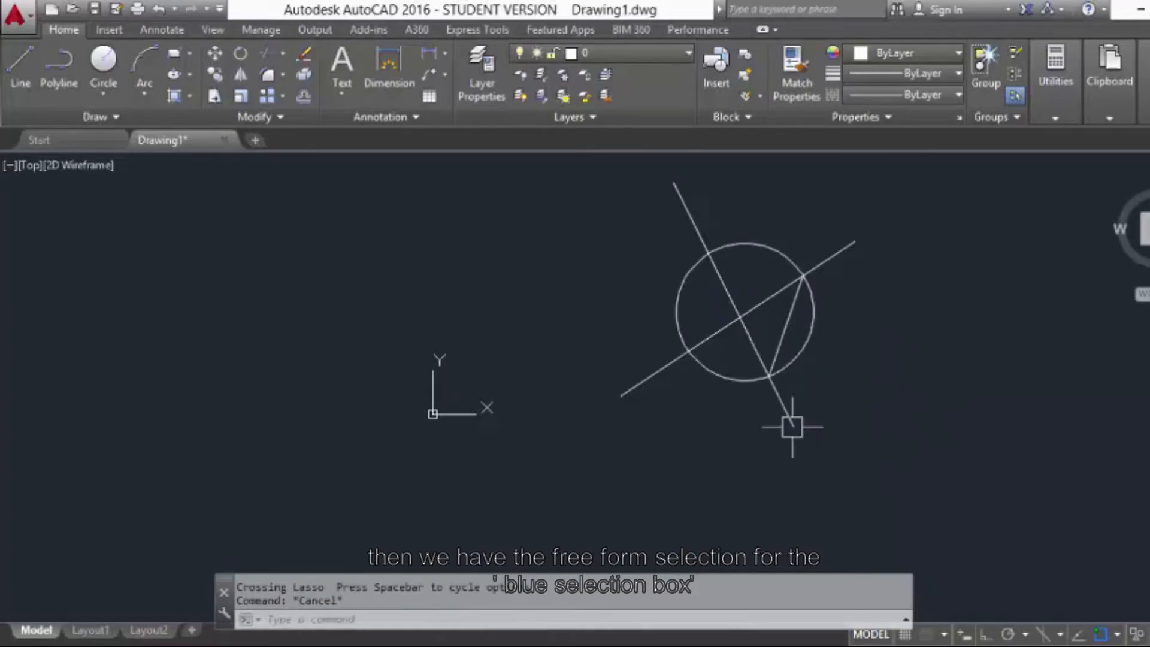
mouse_move(734, 480)
mouse_down()
mouse_move(708, 421)
mouse_move(747, 414)
mouse_move(743, 422)
mouse_up()
mouse_move(682, 435)
mouse_down()
mouse_move(713, 435)
mouse_move(763, 398)
mouse_move(815, 280)
mouse_move(822, 213)
mouse_move(842, 365)
mouse_move(857, 231)
mouse_move(807, 214)
mouse_up()
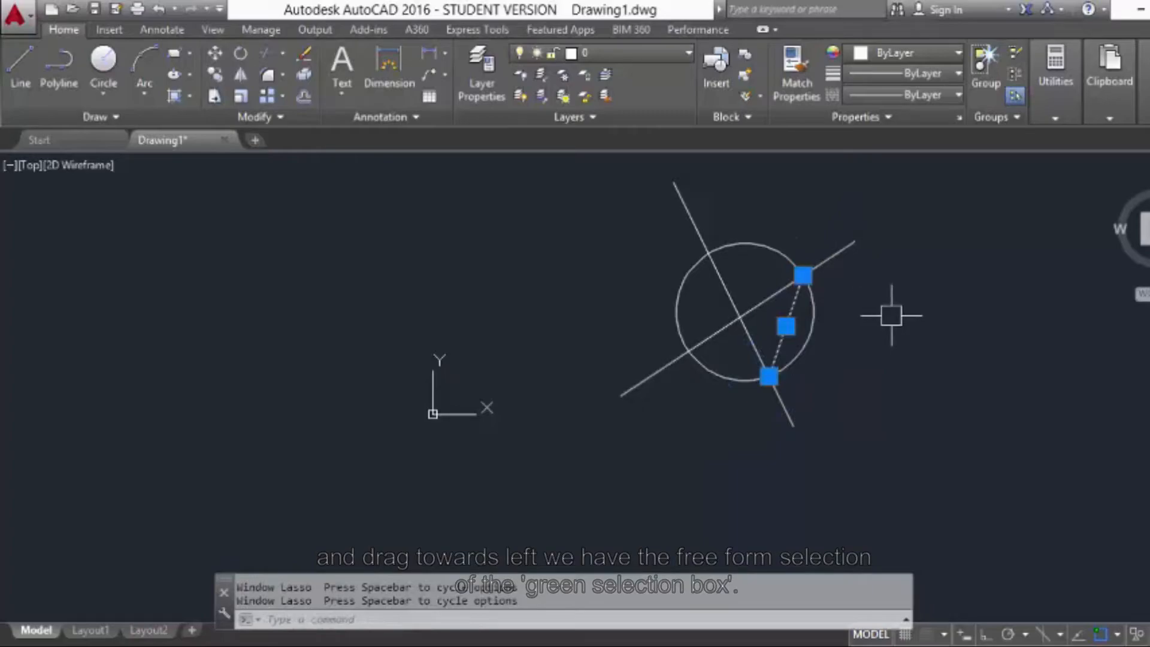
key(Escape)
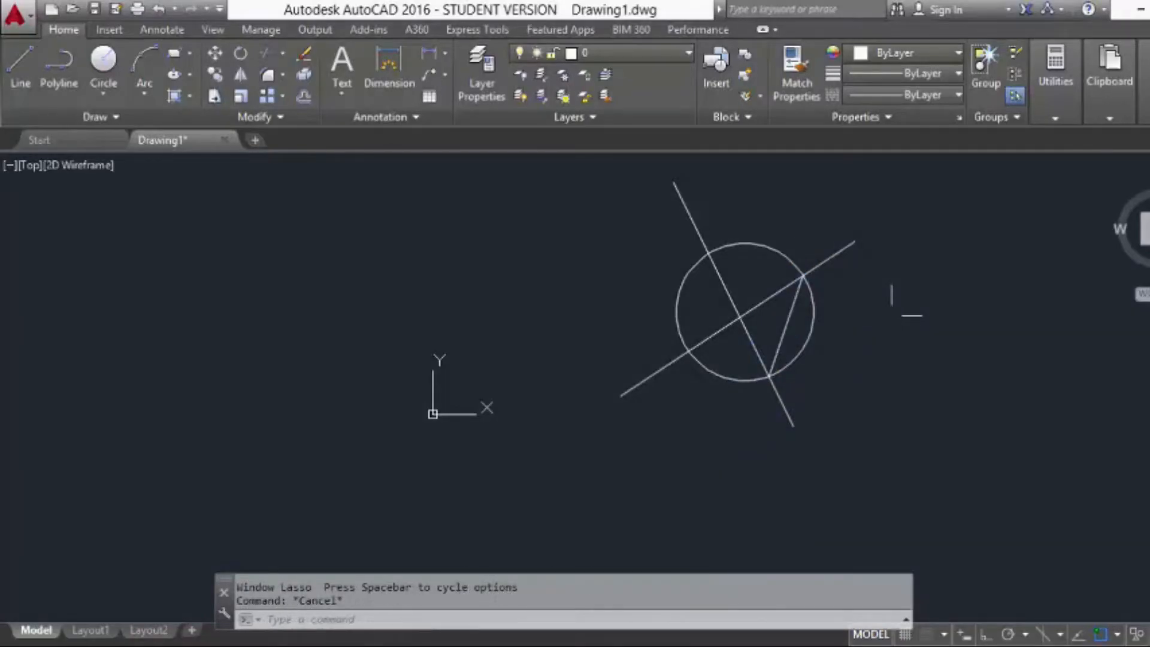
Bring all objects into view using the Zoom command's All option.
middle_click(637, 380)
middle_click(636, 380)
scroll(389, 419, up, 4)
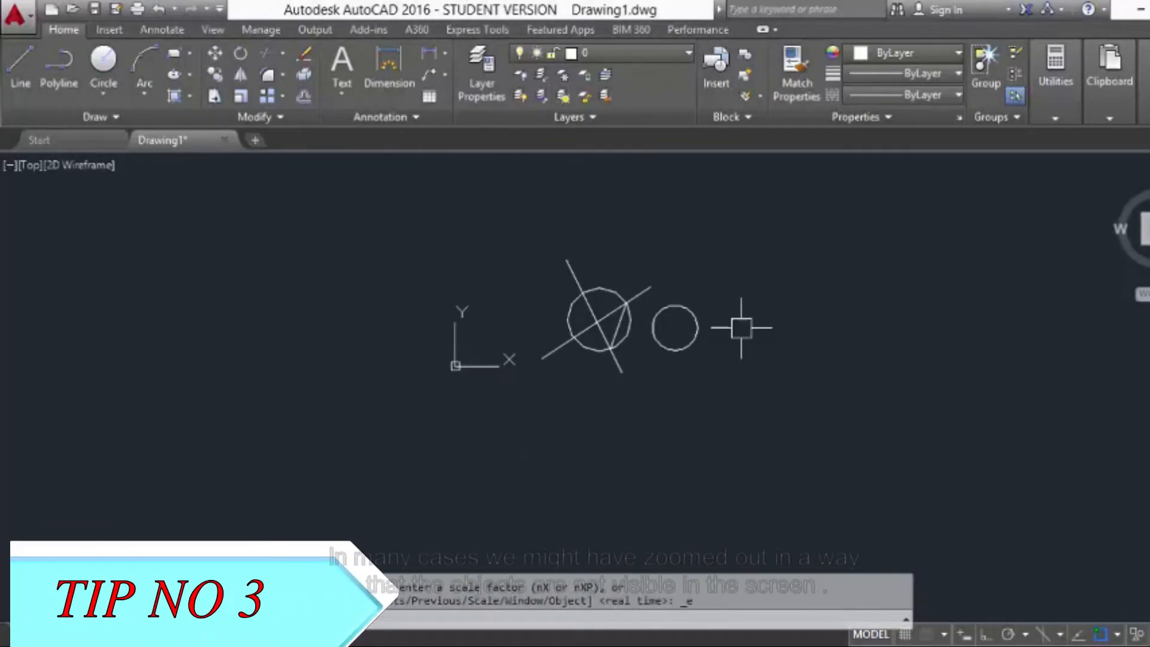
scroll(609, 365, down, 3)
scroll(364, 479, up, 4)
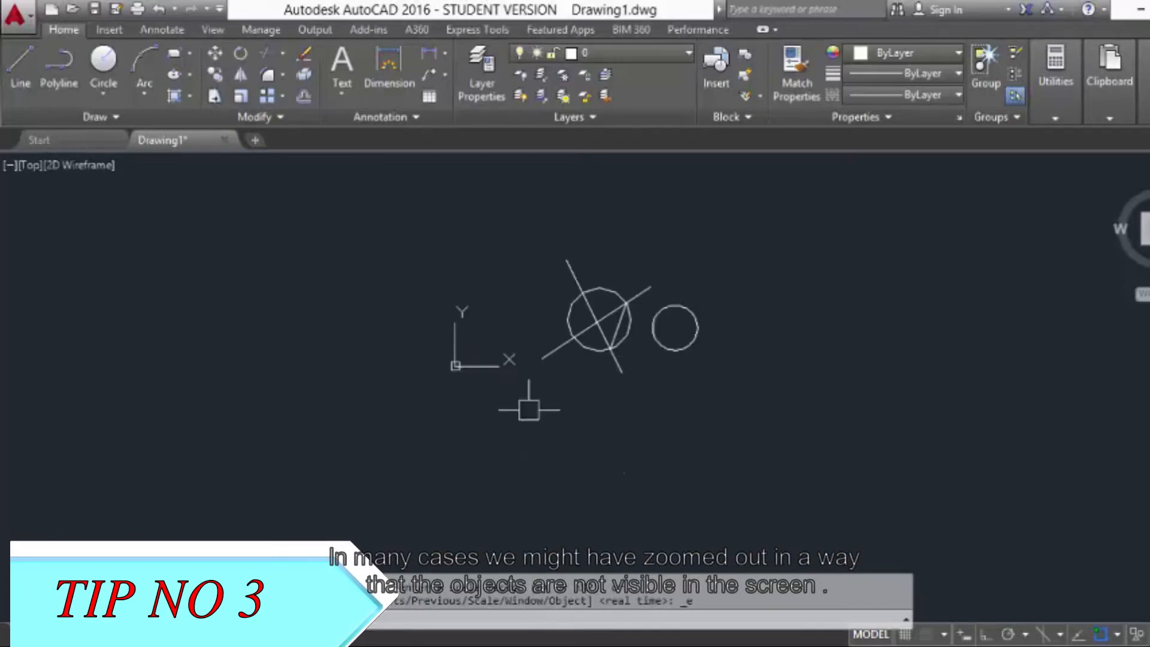
scroll(744, 309, down, 10)
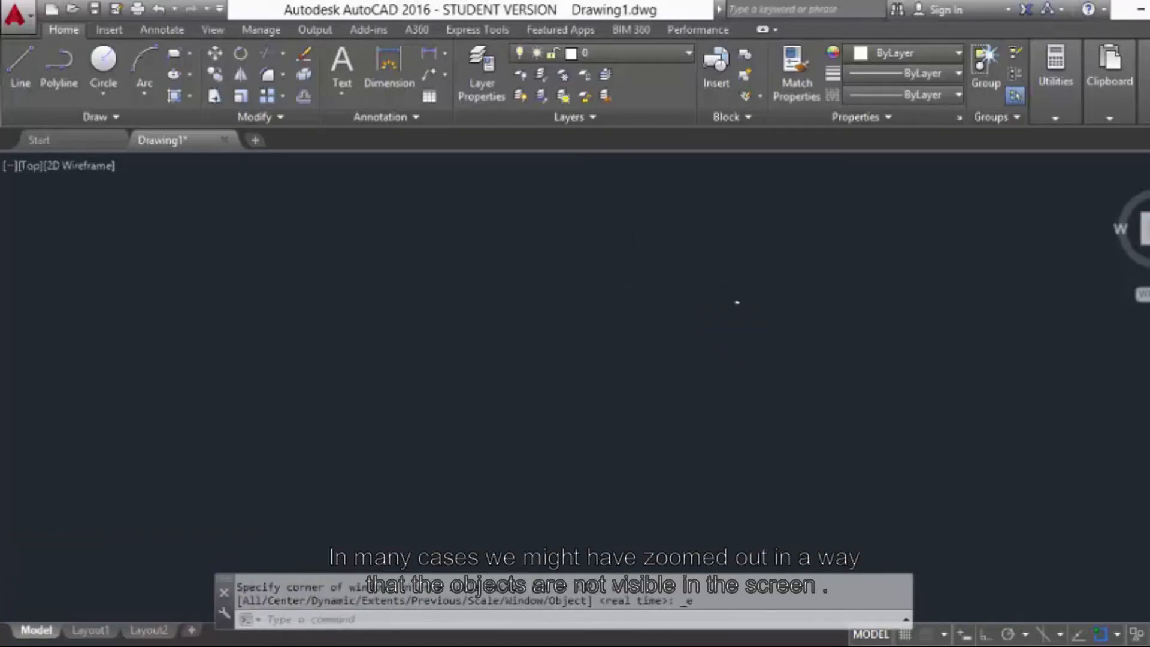
scroll(628, 393, up, 4)
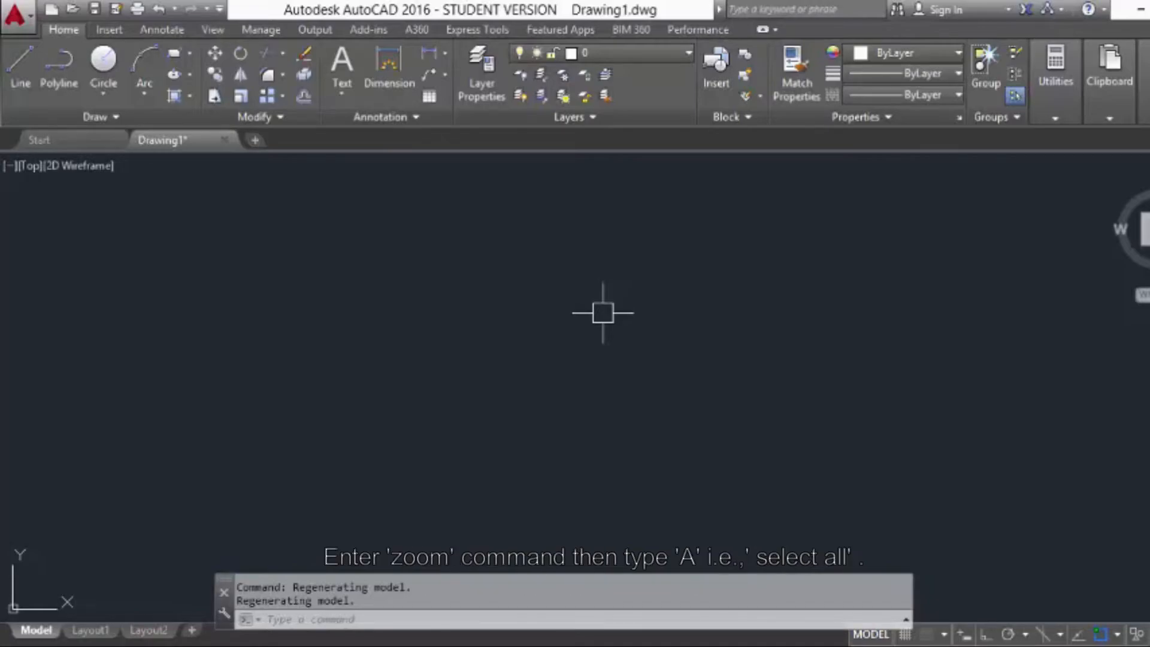
text(zoom)
key(Return)
text(a)
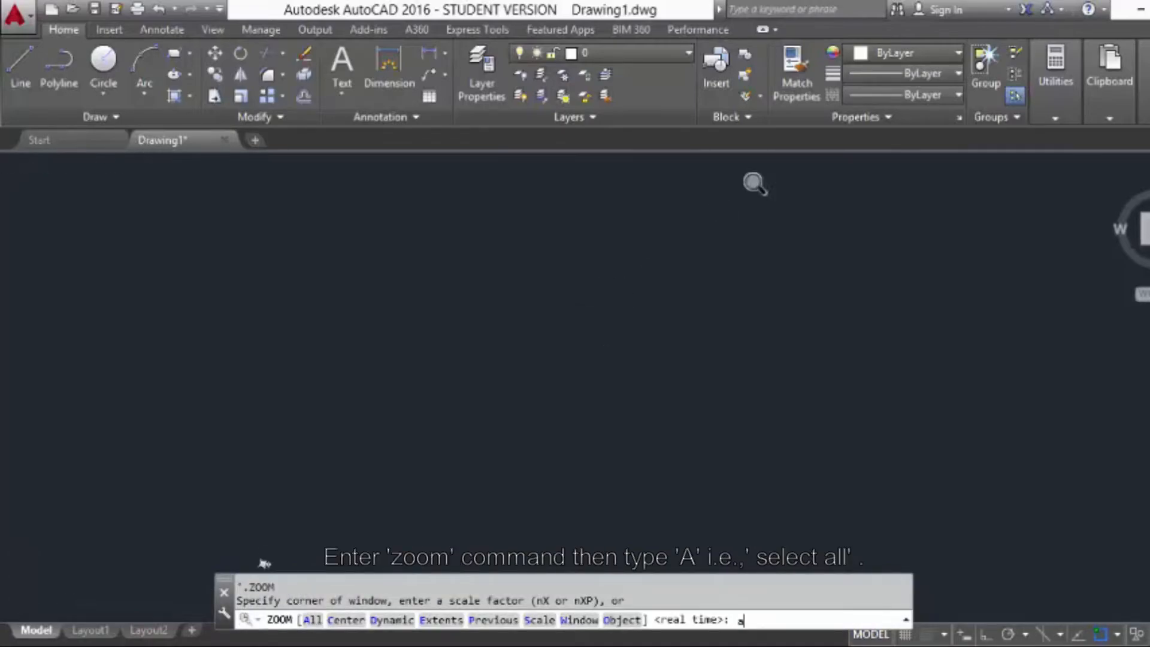
key(Return)
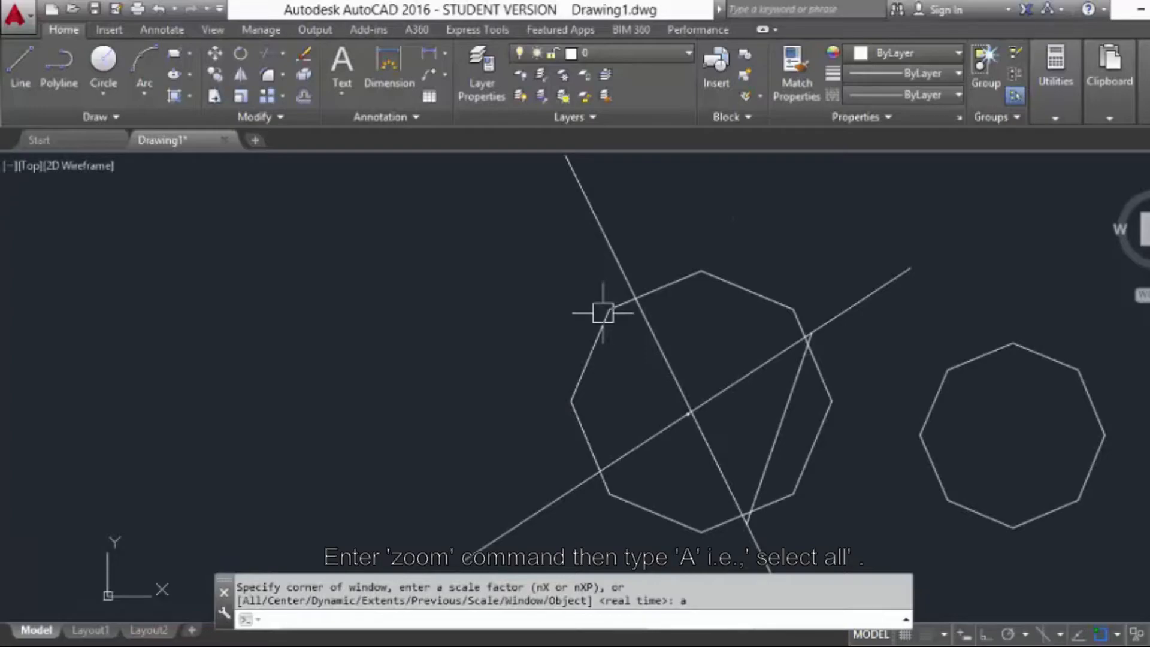
Move the objects out of view and zoom back to the drawing extents.
scroll(570, 344, down, 12)
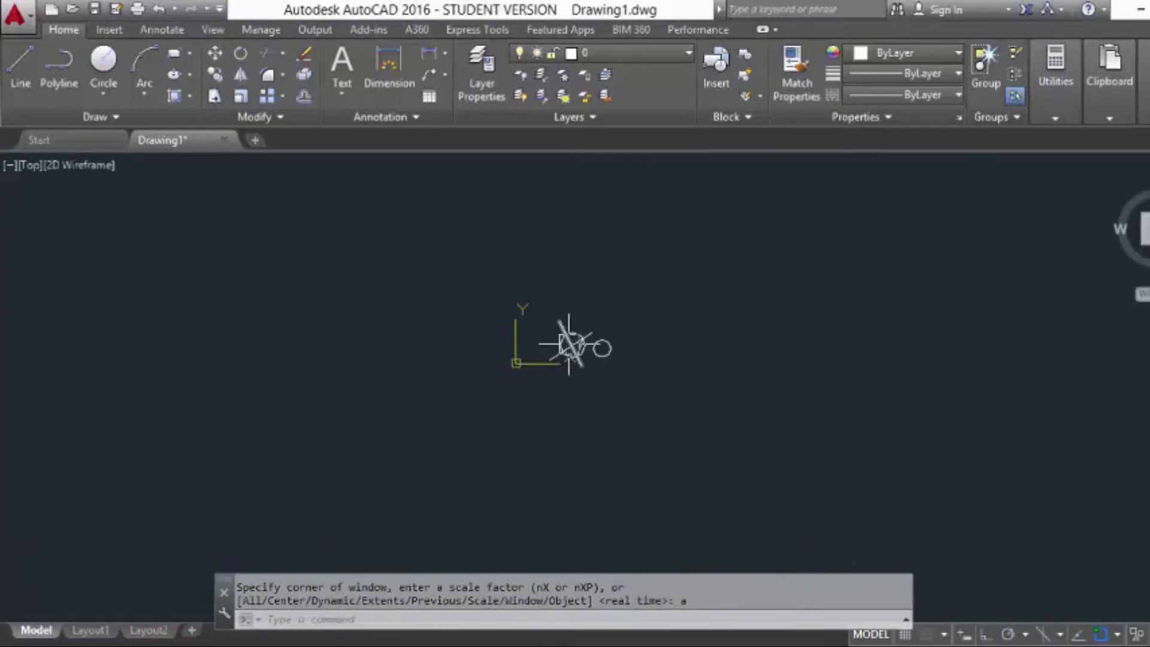
middle_drag(626, 347, 219, 532)
middle_drag(773, 287, 448, 549)
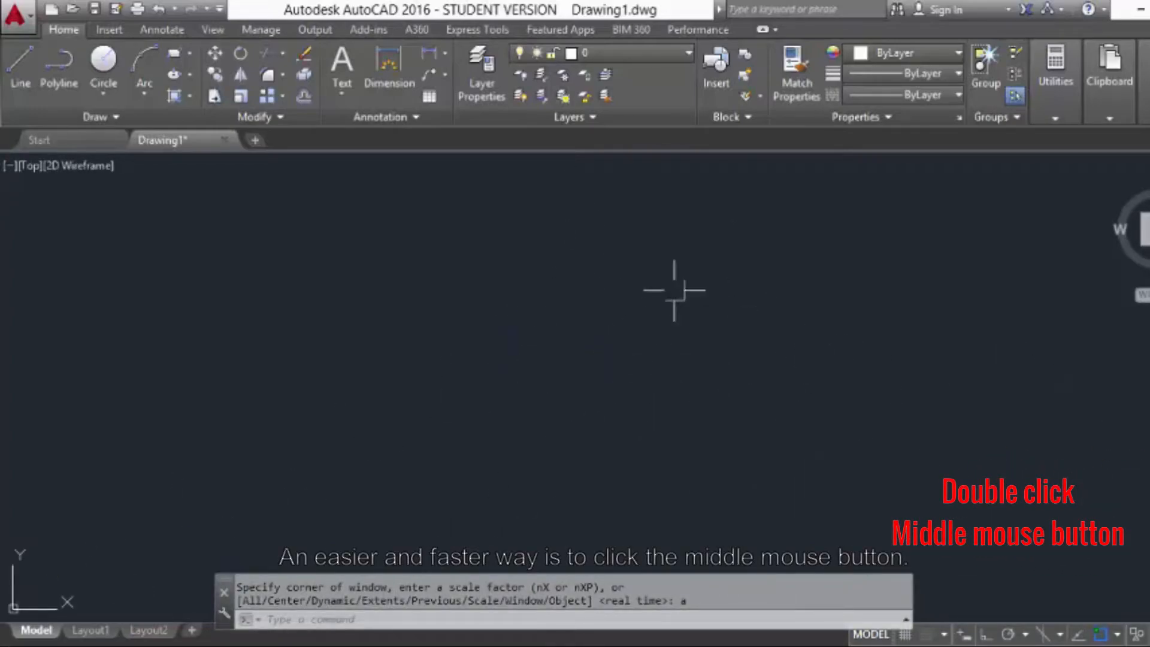
middle_click(645, 281)
middle_click(645, 282)
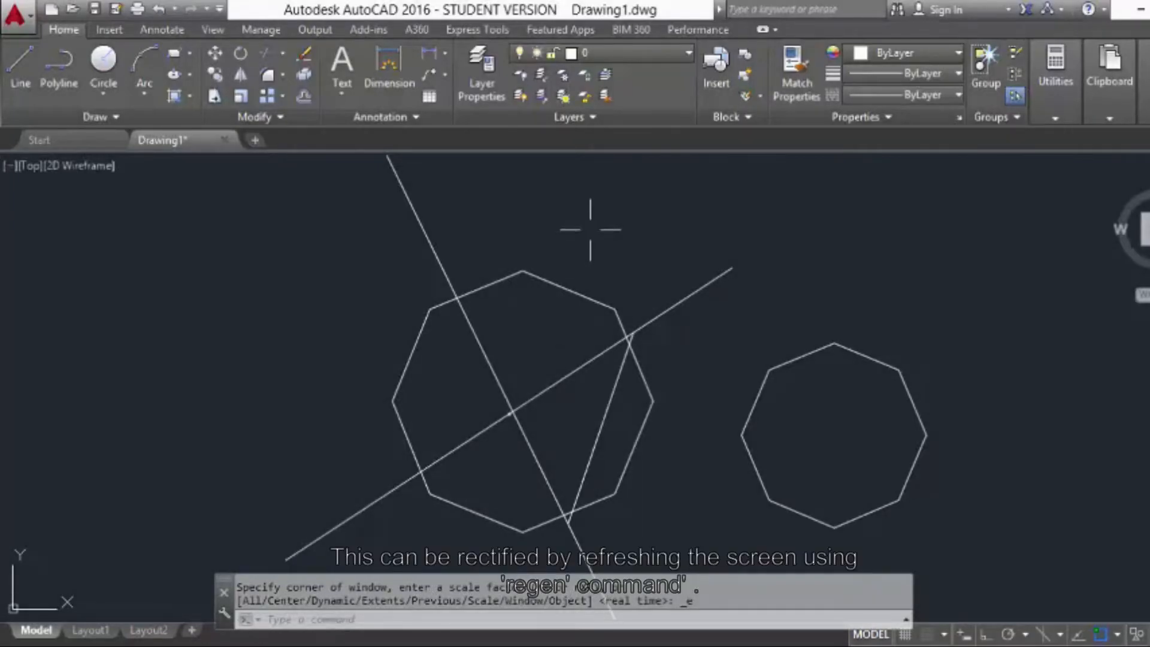
Regenerate the drawing with the REGEN command to smooth the two faceted circles.
text(regen)
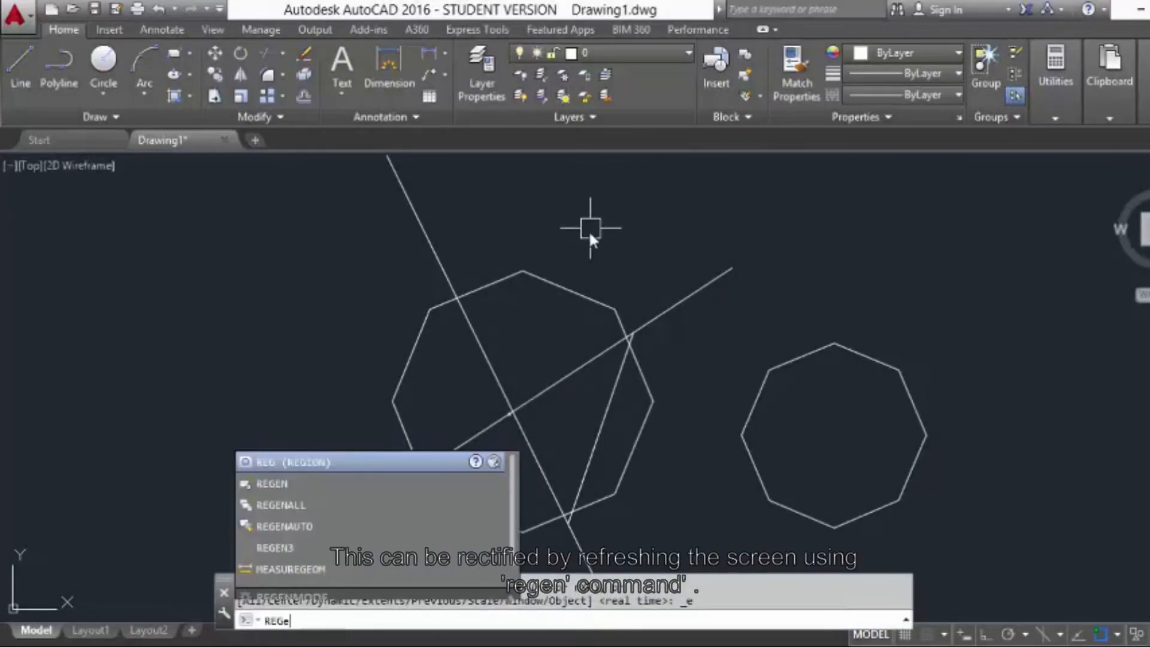
text(regen)
key(Return)
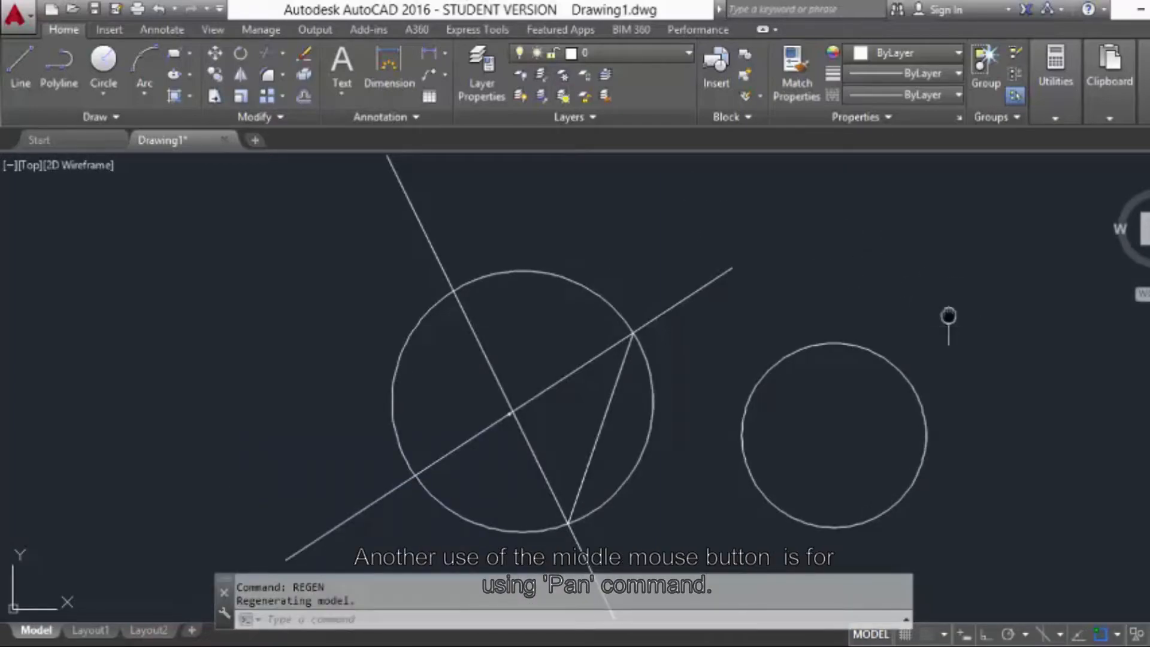
Pan the view back and forth around the two circles.
middle_drag(948, 316, 868, 326)
mouse_move(947, 344)
middle_down()
mouse_move(747, 316)
mouse_move(626, 322)
mouse_move(969, 345)
mouse_move(745, 342)
mouse_move(919, 321)
middle_up()
mouse_move(579, 415)
middle_down()
mouse_move(681, 351)
mouse_move(827, 331)
mouse_move(978, 429)
mouse_move(992, 479)
middle_up()
middle_drag(449, 354, 154, 352)
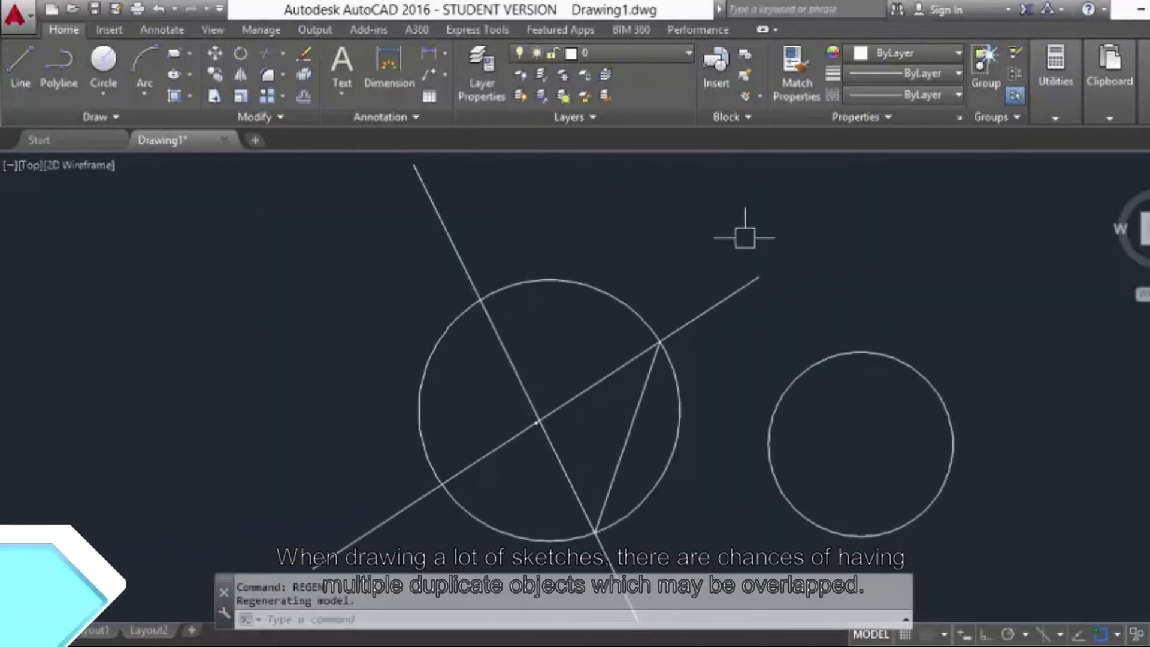
Draw a duplicate line over the rectangle's top edge, from its top-right corner to its top-left corner.
middle_drag(746, 238, 485, 199)
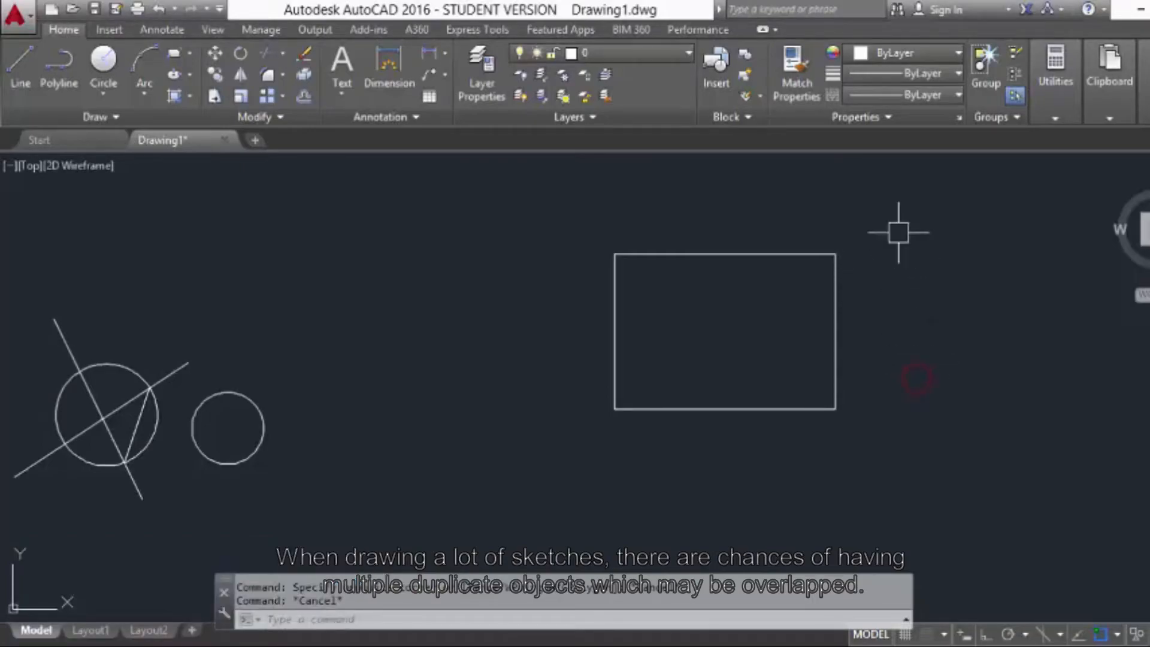
text(l)
key(Return)
click(835, 254)
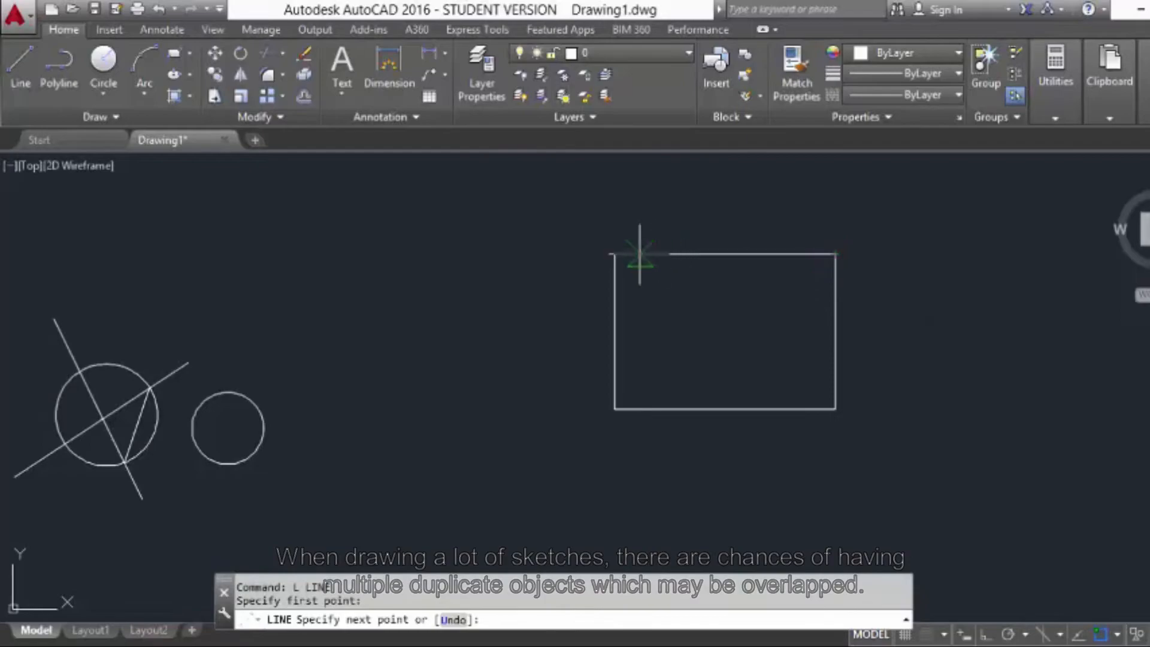
click(615, 254)
key(Escape)
Check the rectangle for overlapping objects by selecting it and lassoing its top edge, clearing each selection.
click(839, 297)
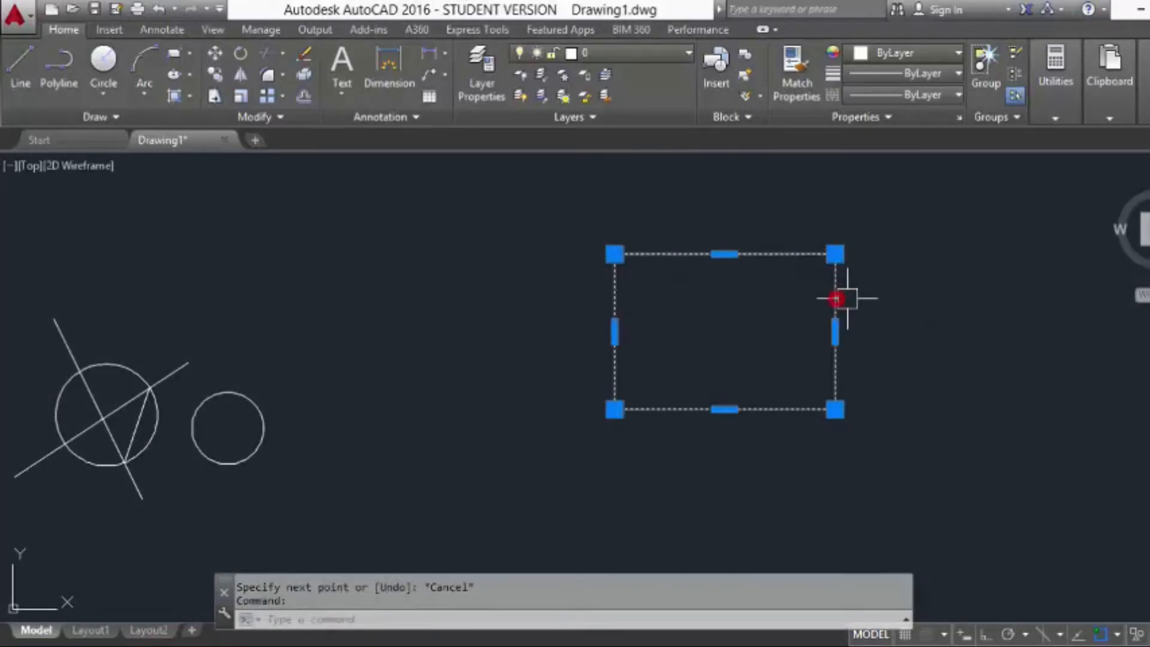
key(Escape)
drag(506, 247, 1054, 259)
key(Escape)
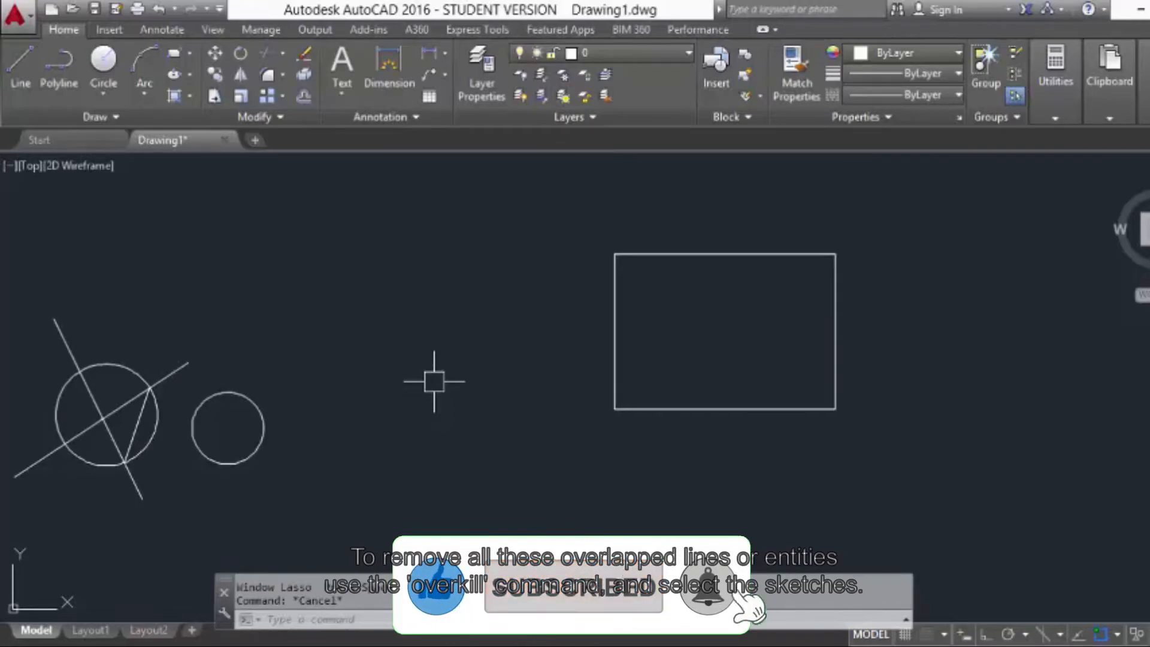
Remove the overlapping duplicate lines from the rectangle with the OVERKILL command, keeping the default comparison settings.
text(overk)
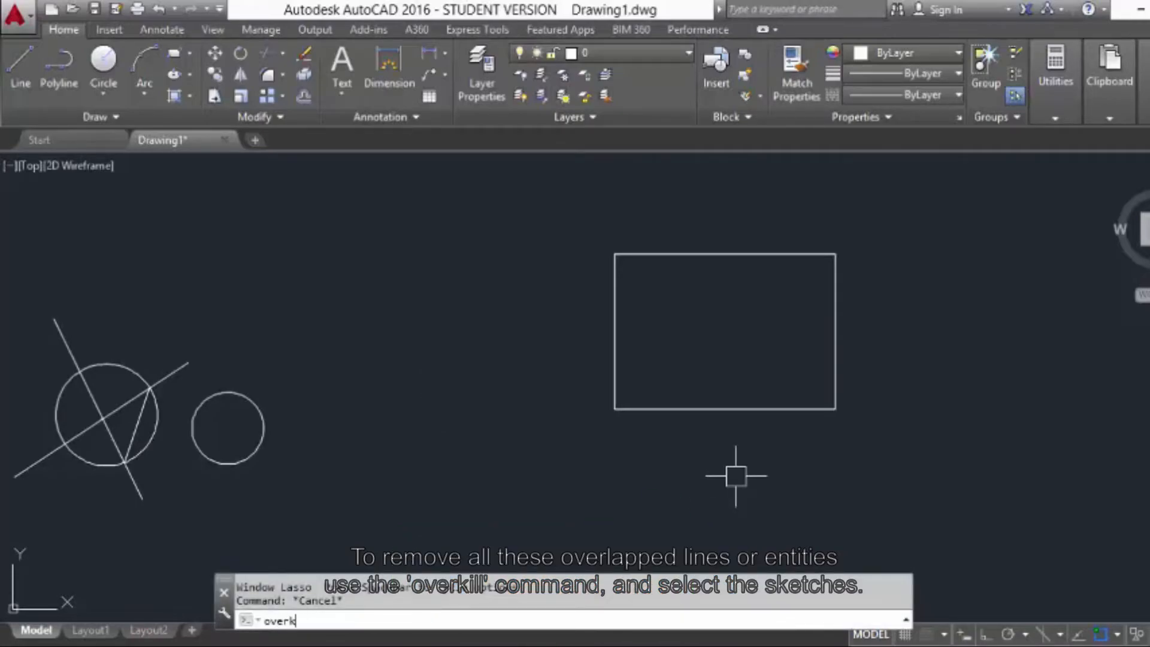
text(ill)
key(Return)
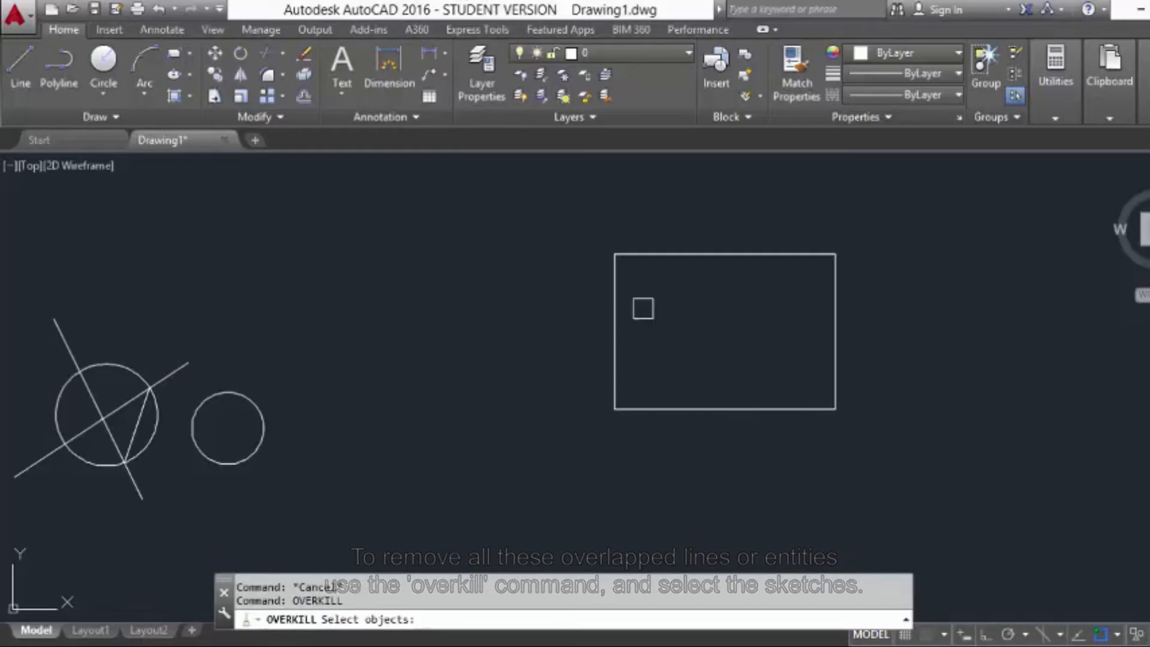
click(527, 185)
click(884, 521)
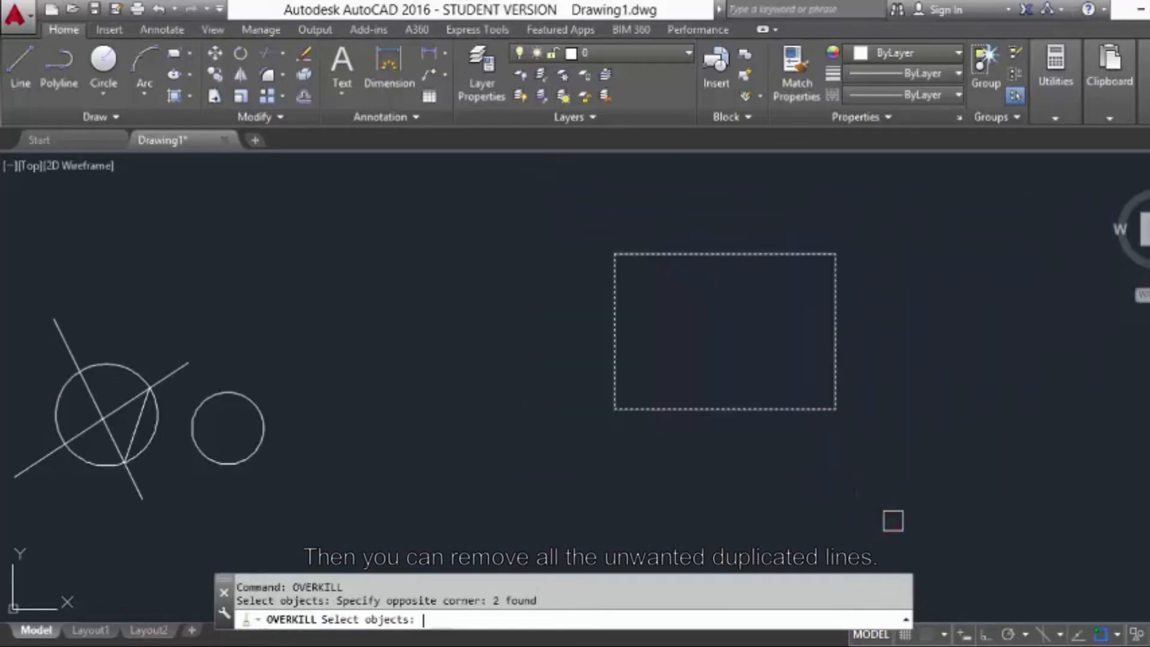
key(Return)
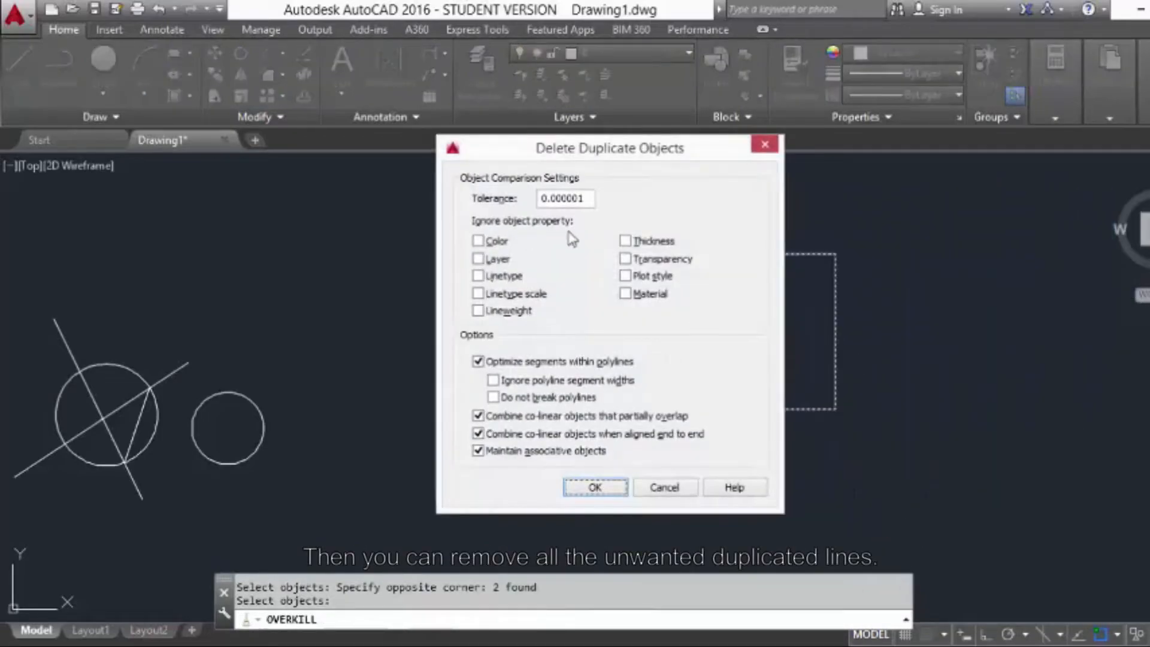
click(595, 487)
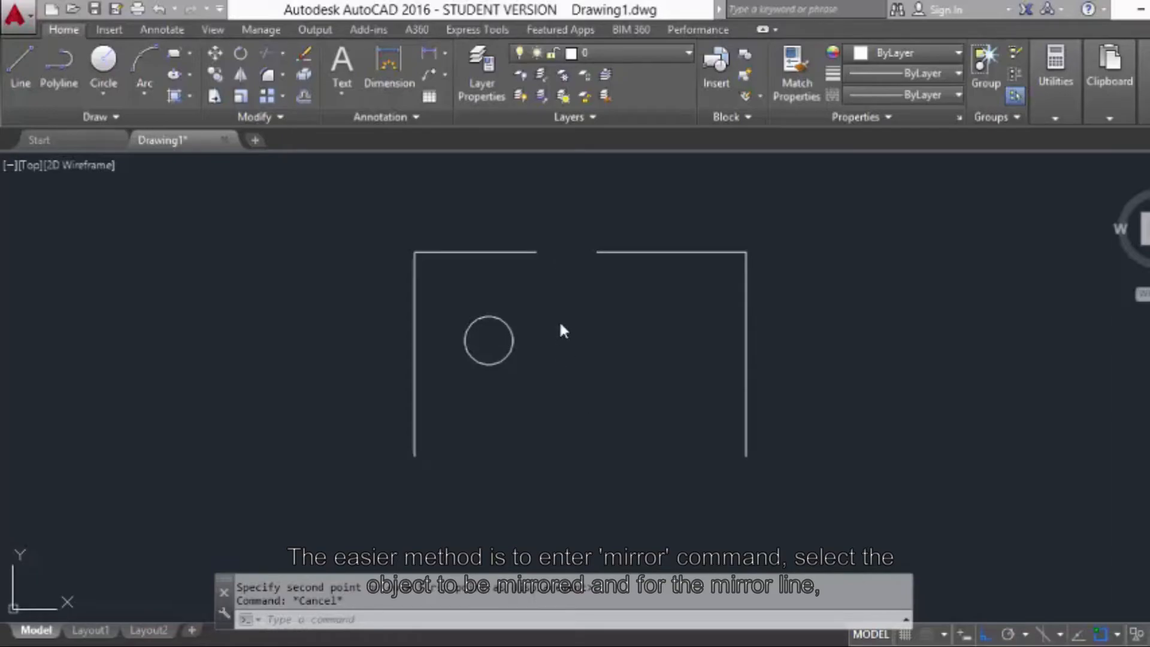
Mirror the circle about a vertical line through the midpoint between the two endpoints of the top opening, keeping the source circle.
text(mi)
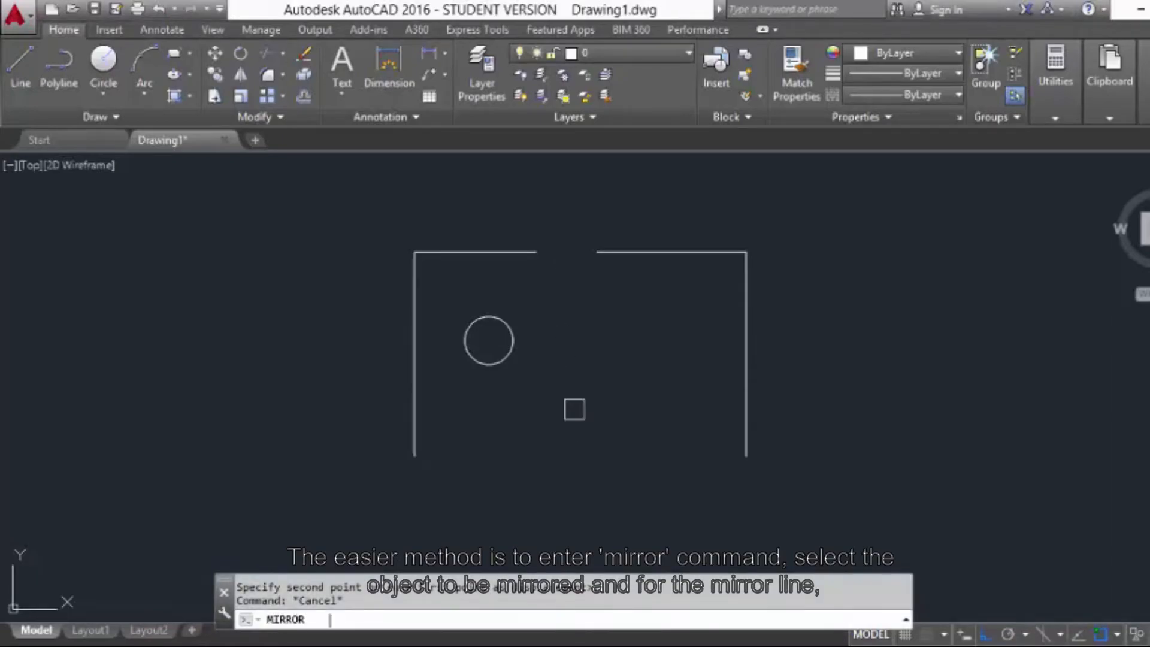
key(Return)
click(509, 320)
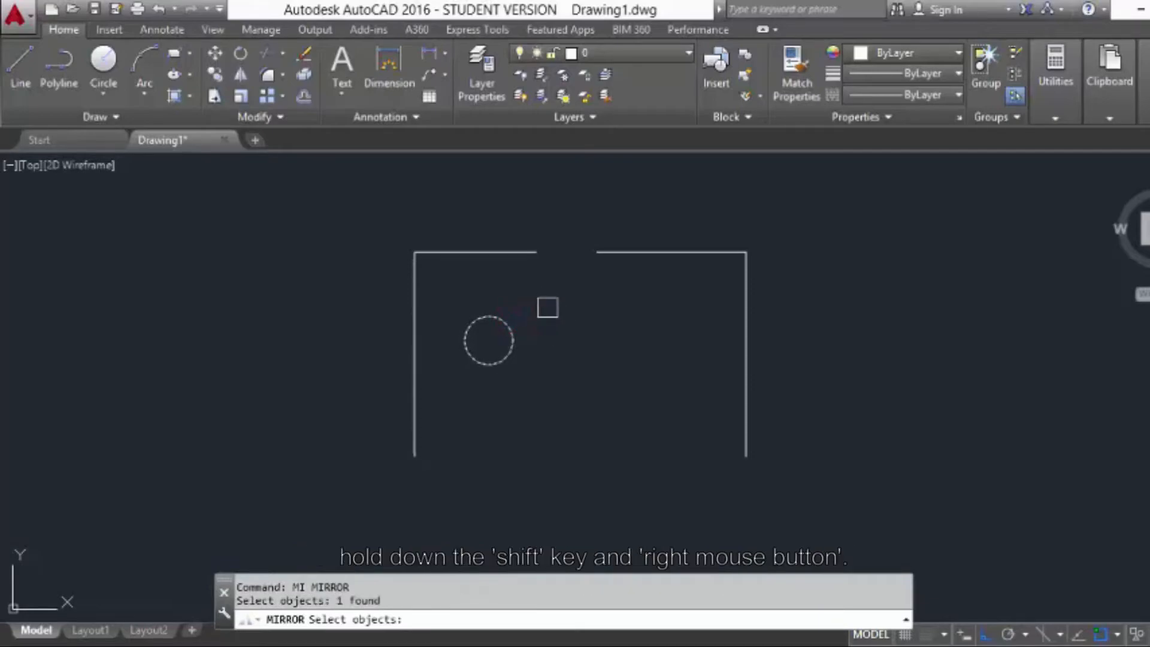
key(Return)
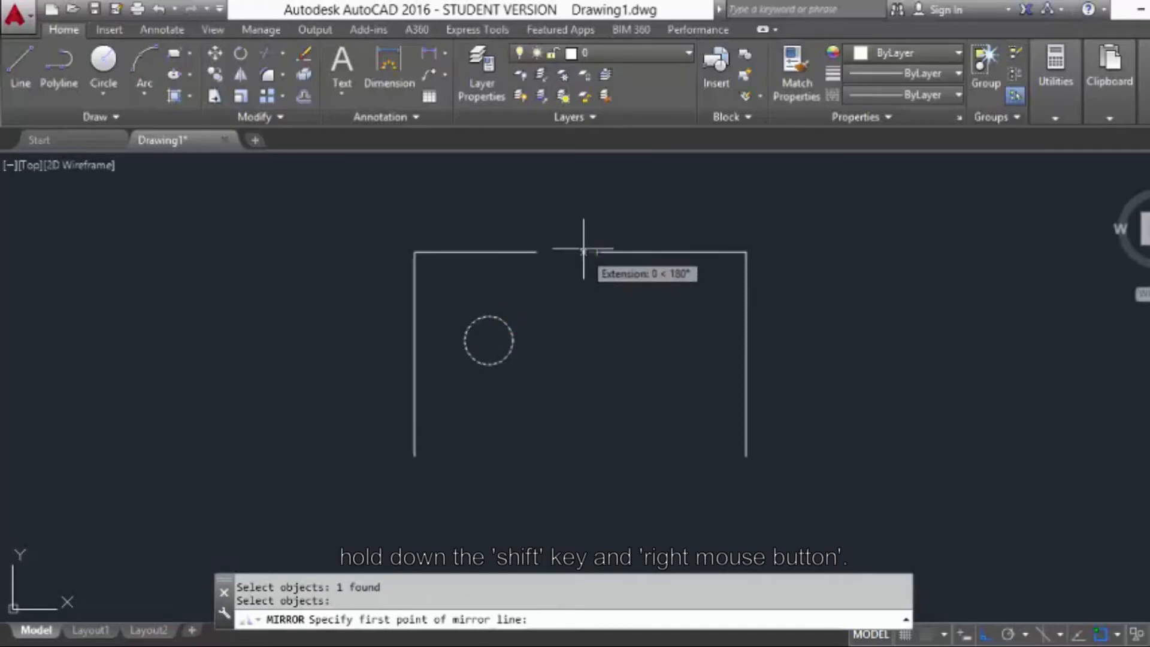
shift+right_click(557, 221)
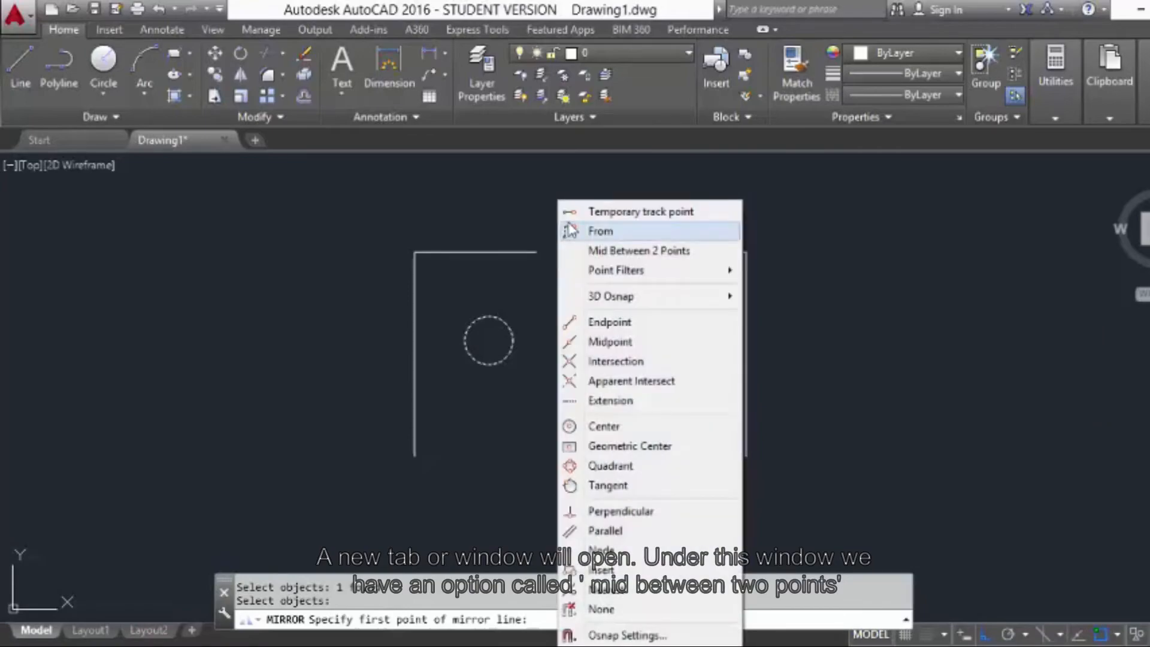
click(658, 251)
click(534, 253)
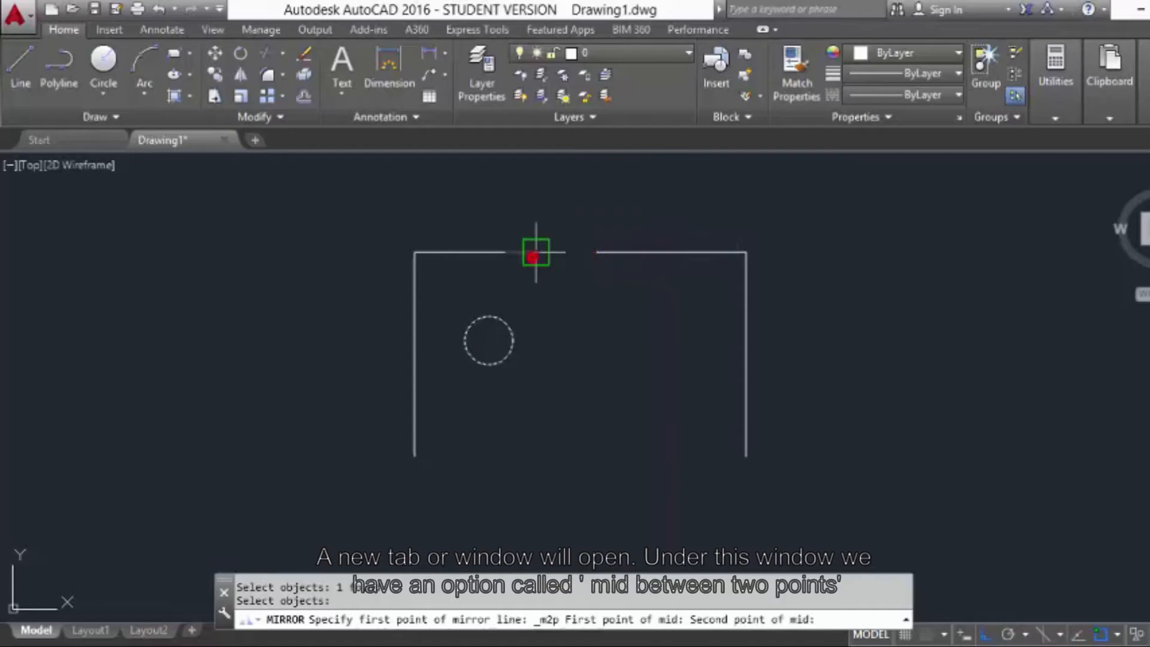
click(596, 252)
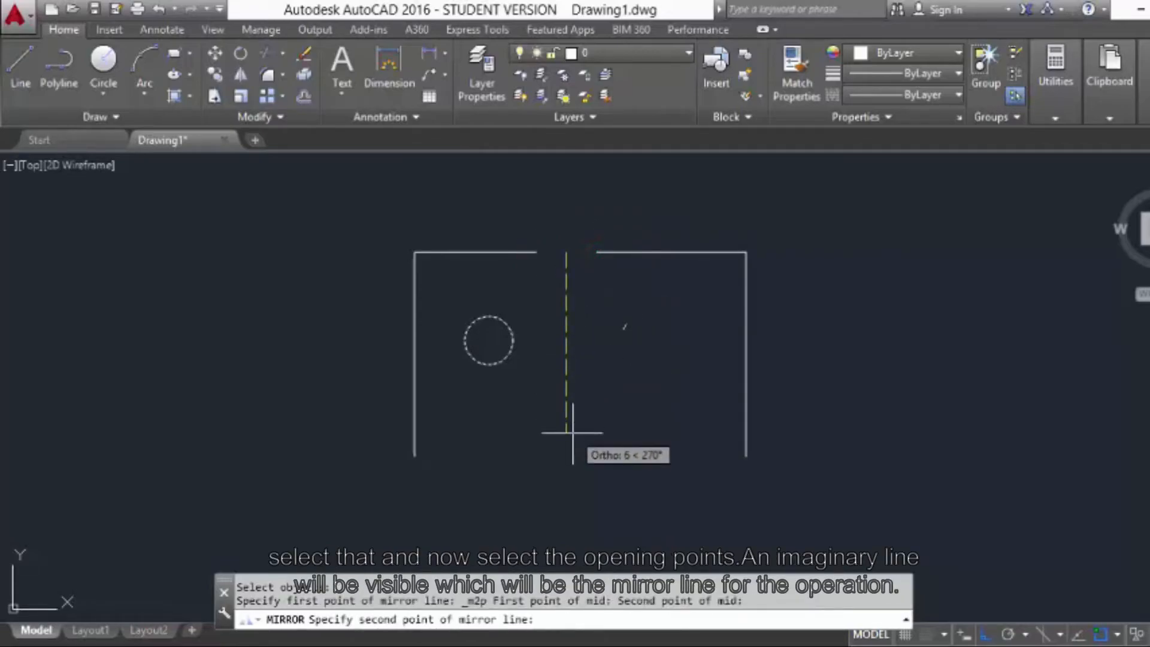
click(565, 488)
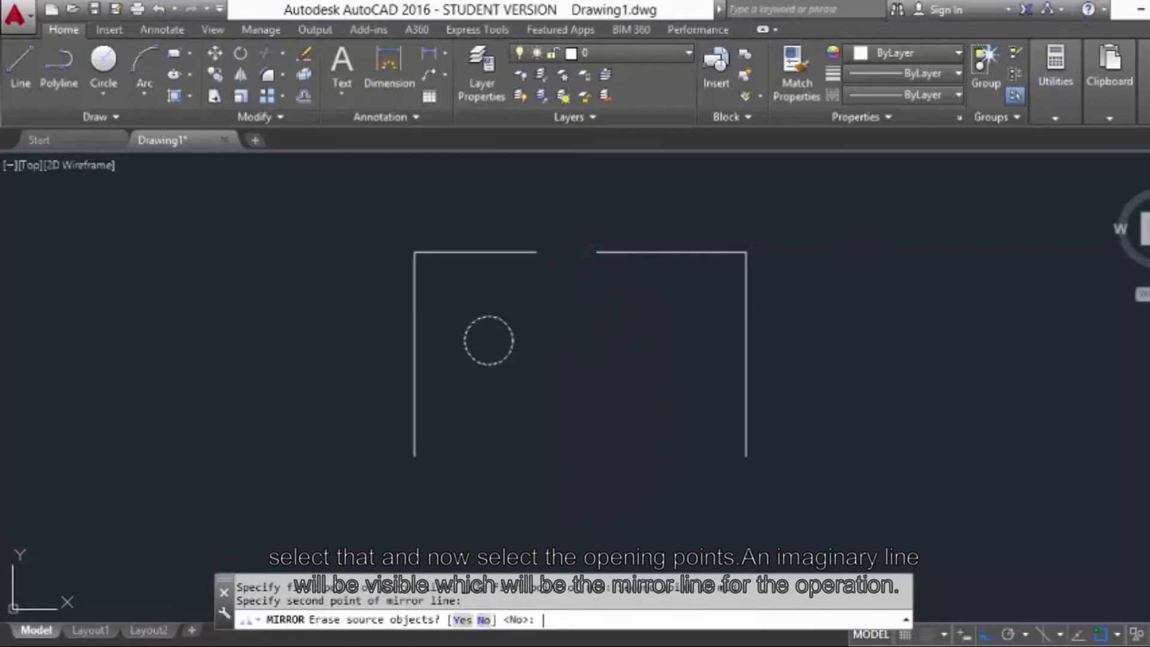
key(Return)
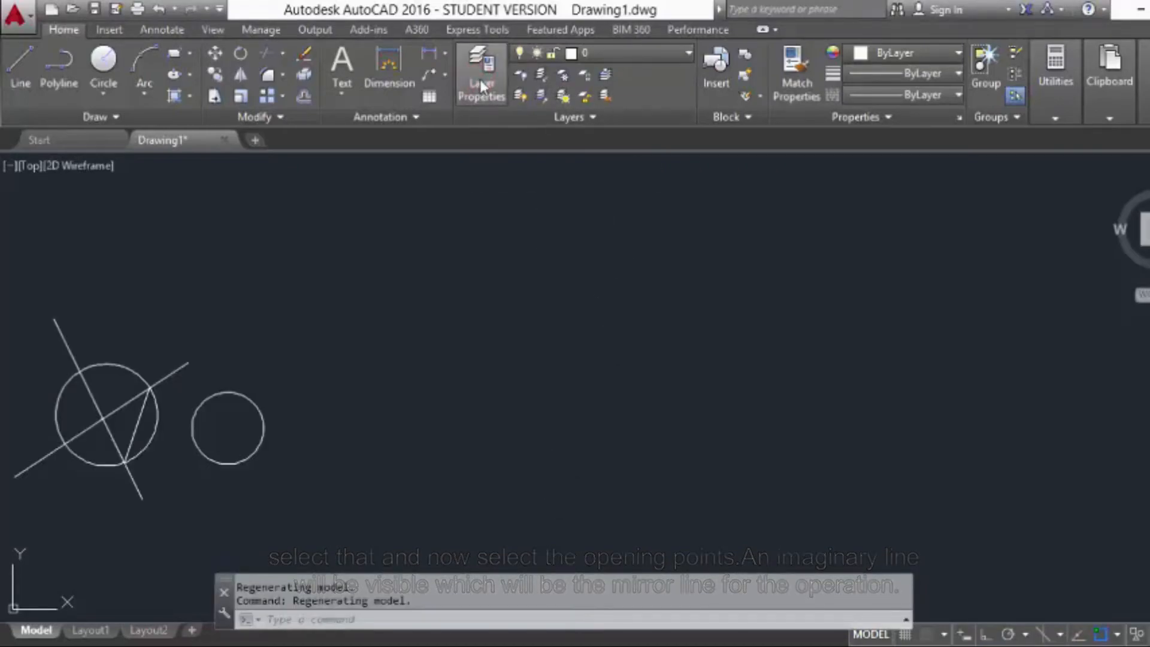
Create a new layer named trial 1 with the colour green.
click(193, 84)
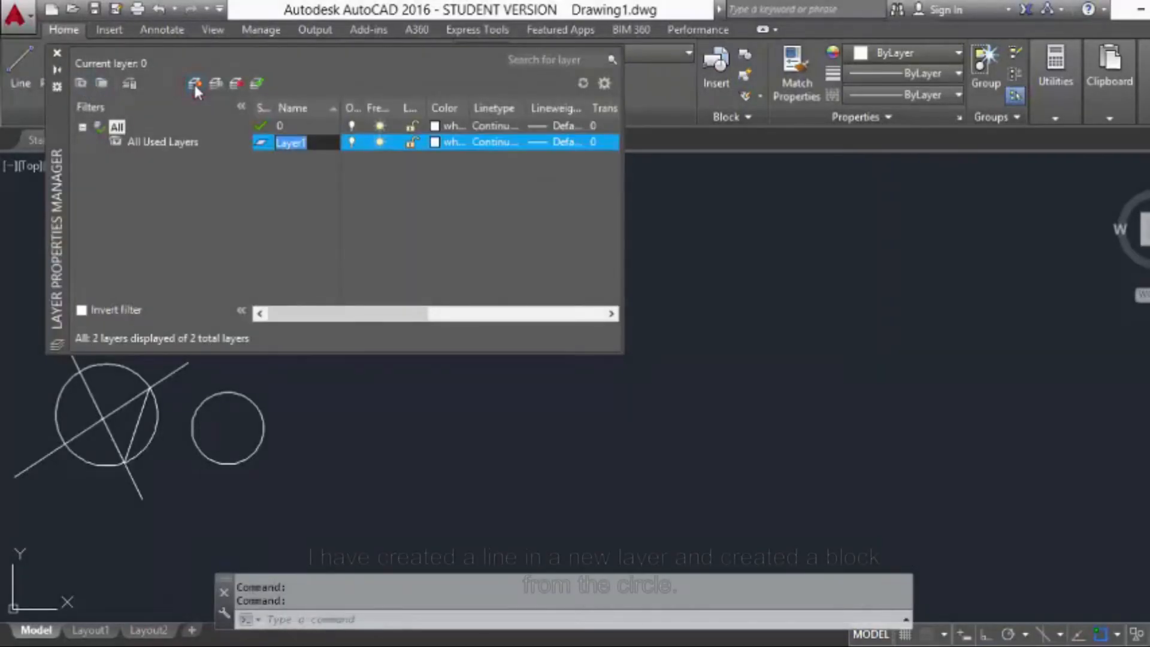
text(trial 1)
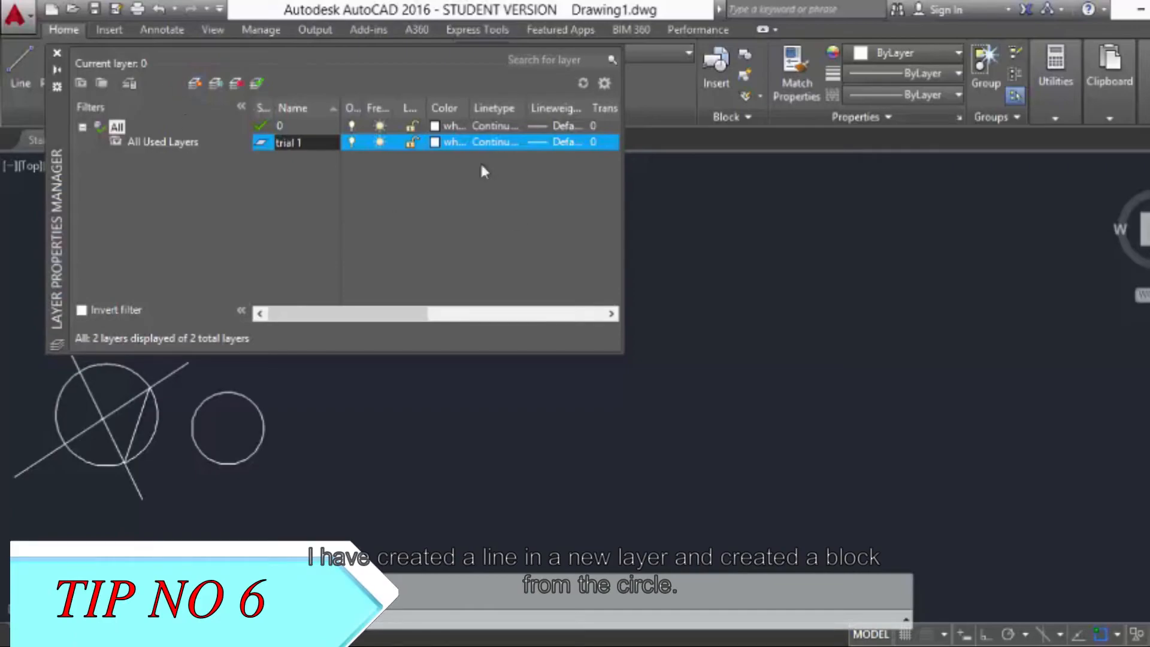
key(Return)
click(446, 142)
click(499, 375)
click(598, 476)
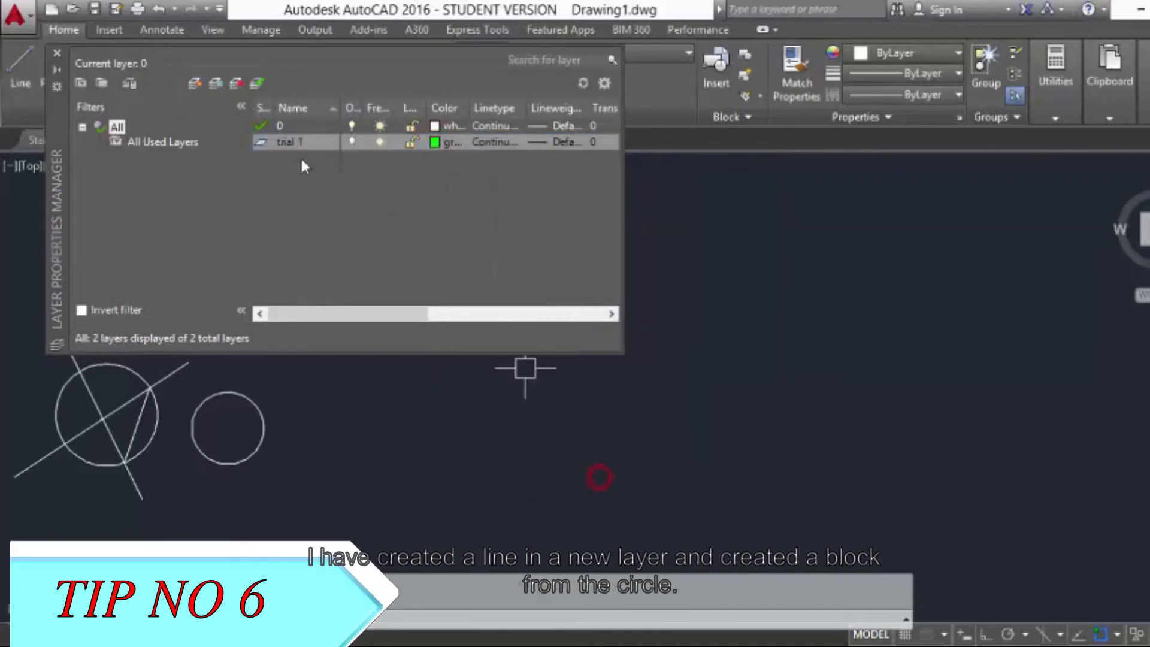
click(58, 52)
Make trial 1 the current layer and draw a nearly horizontal line on it in the empty area beside the circles.
text(l)
key(Return)
click(667, 58)
click(637, 94)
click(523, 307)
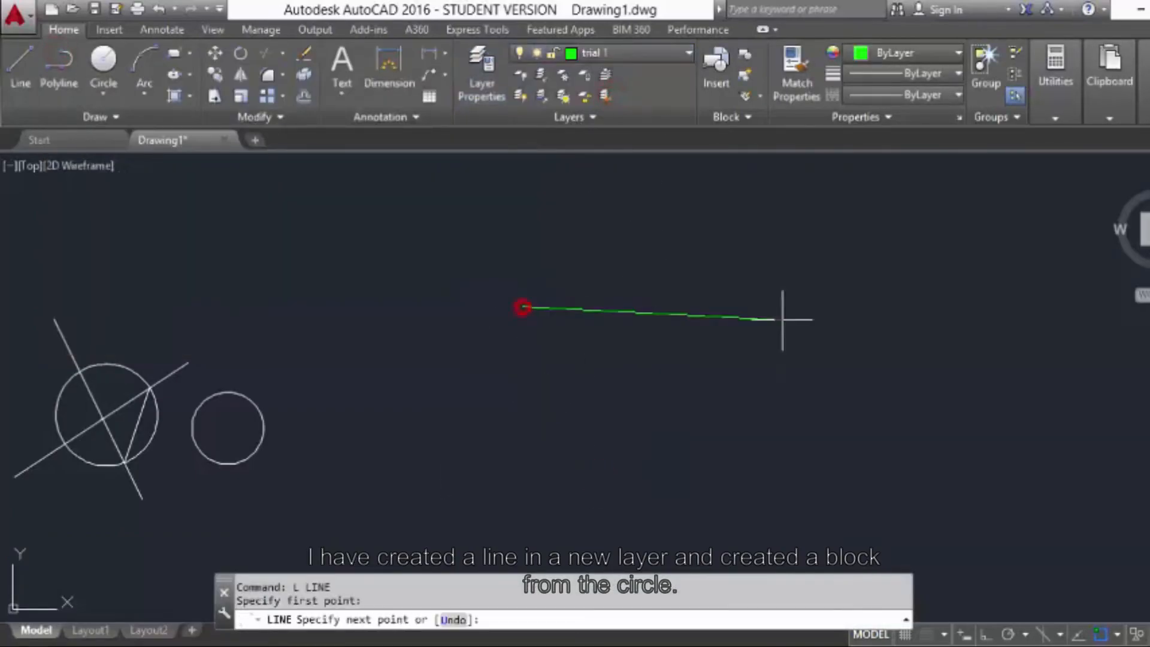
click(872, 319)
key(Escape)
Draw a line rising to the right on layer 0 beside the green line, and delete the green line.
text(l)
key(Return)
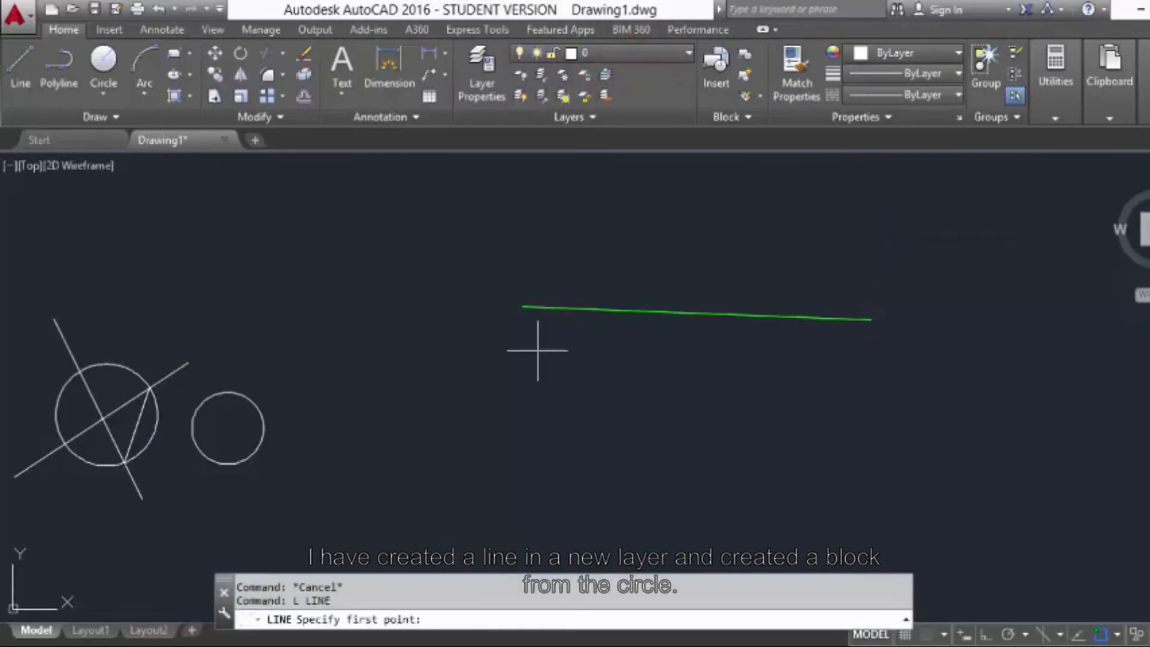
click(532, 366)
click(853, 262)
key(Escape)
click(840, 318)
key(Delete)
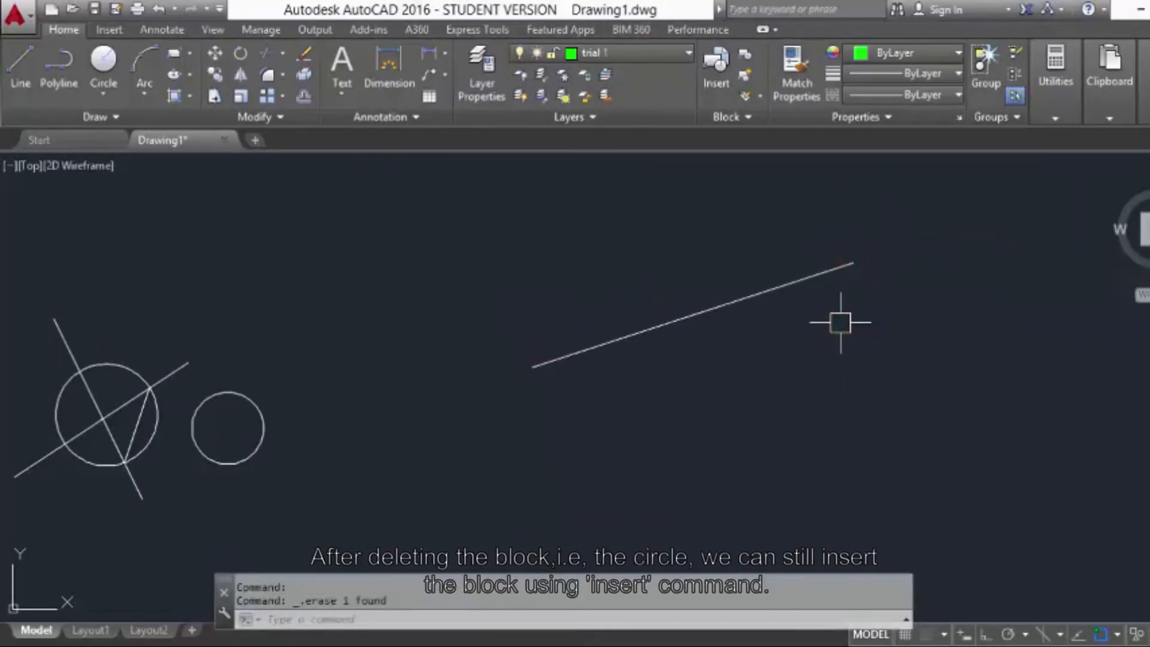
Draw a circle below the right end of the sloping line.
text(c)
key(Return)
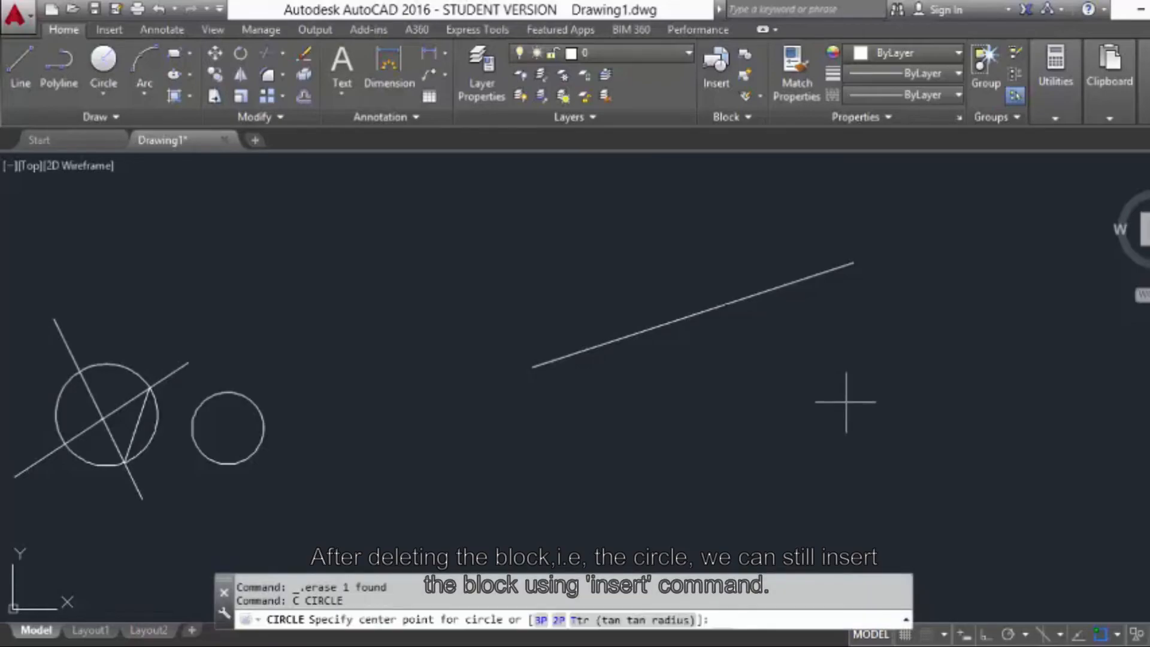
click(826, 398)
click(880, 427)
Convert the new circle to a block named circle with its base point specified on-screen, and delete the block from the drawing.
click(883, 429)
text(bl)
key(Return)
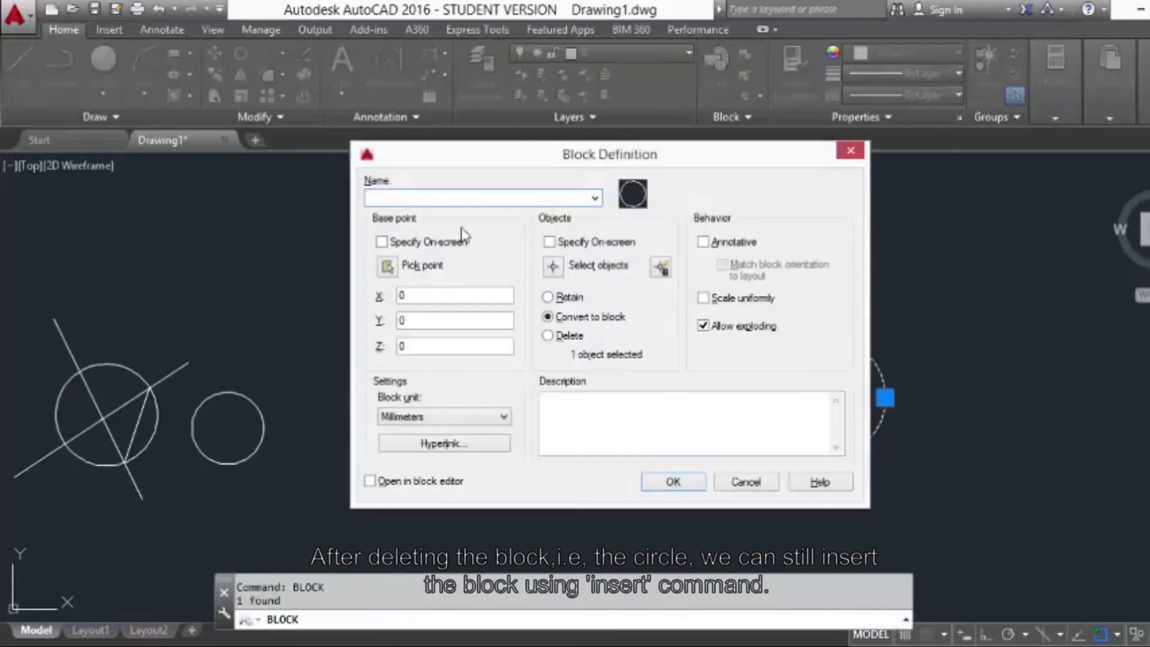
text(cir)
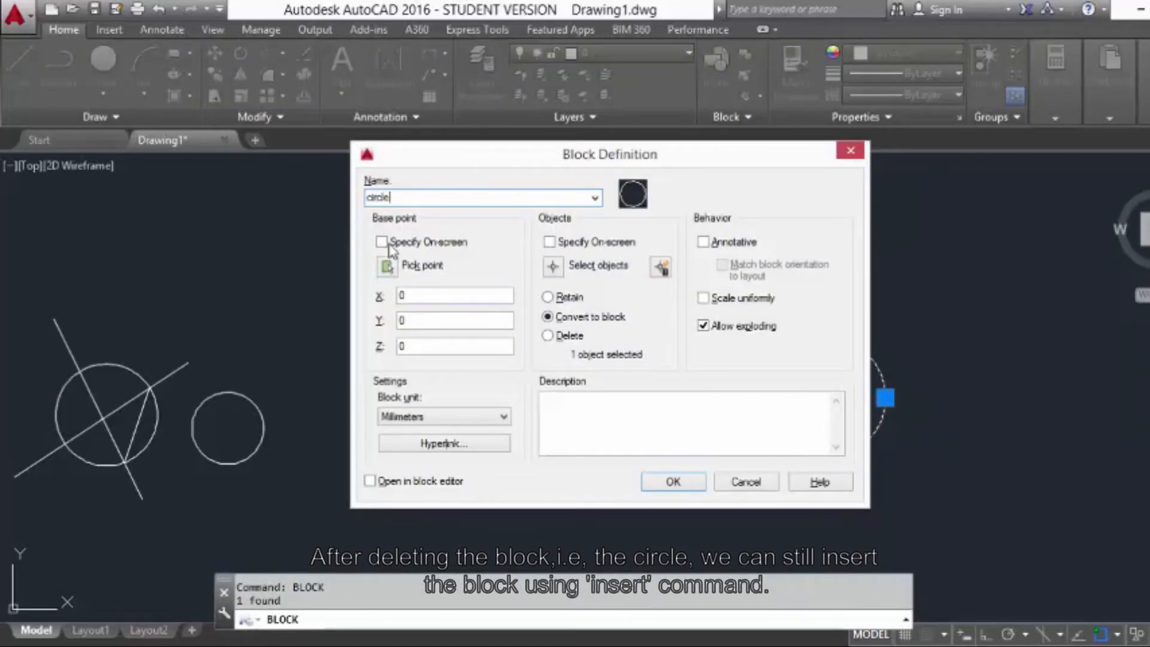
text(cle)
click(382, 242)
click(695, 482)
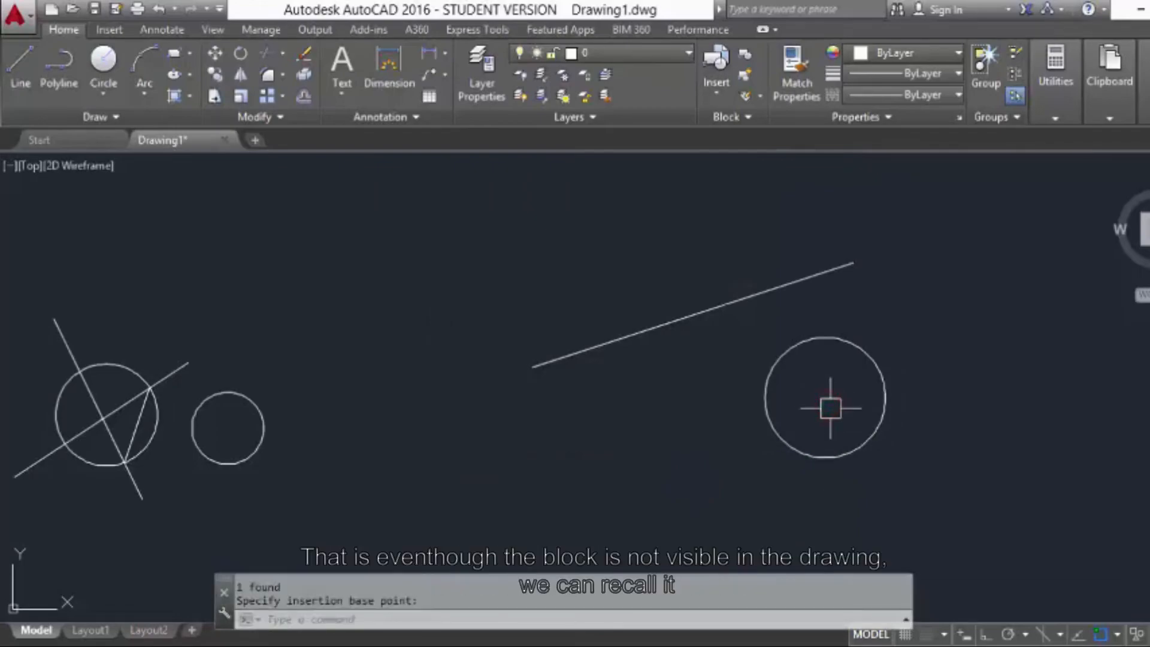
click(849, 346)
key(Delete)
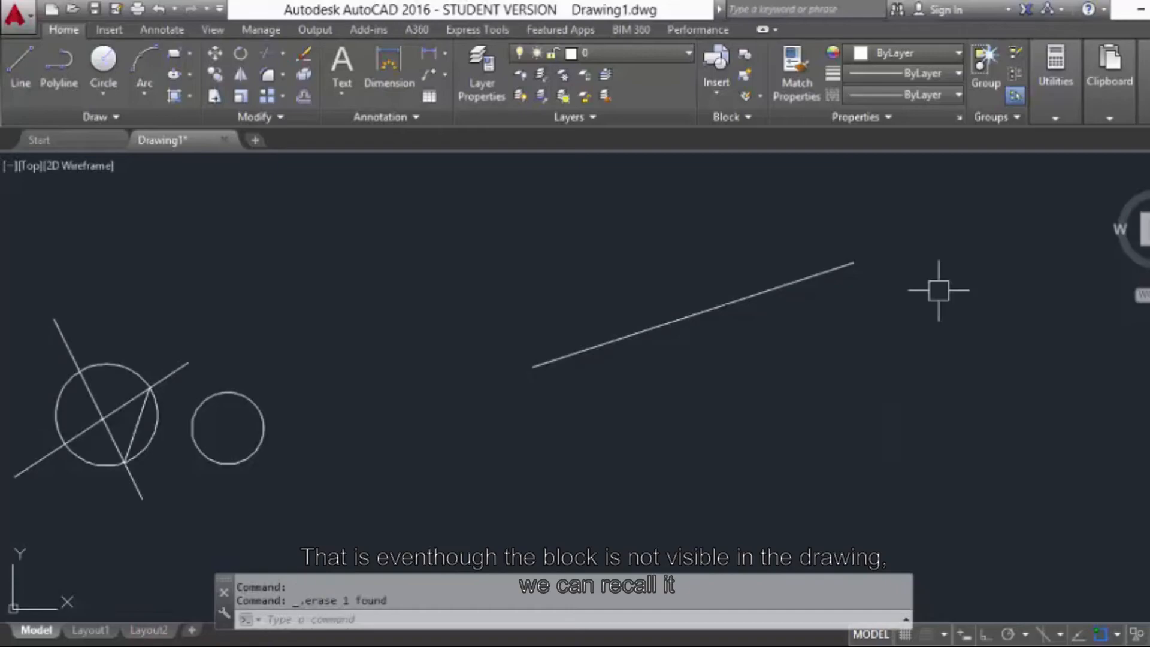
Check the circle block in the Insert dialog without inserting it, and review the list of layers.
text(insert)
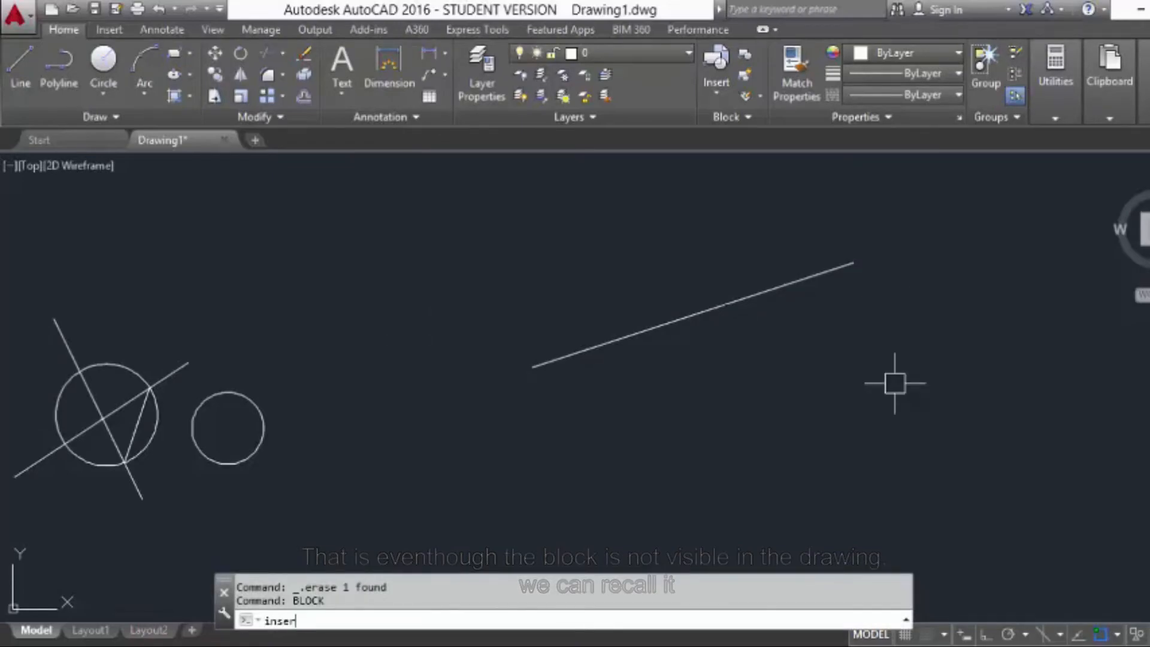
key(Return)
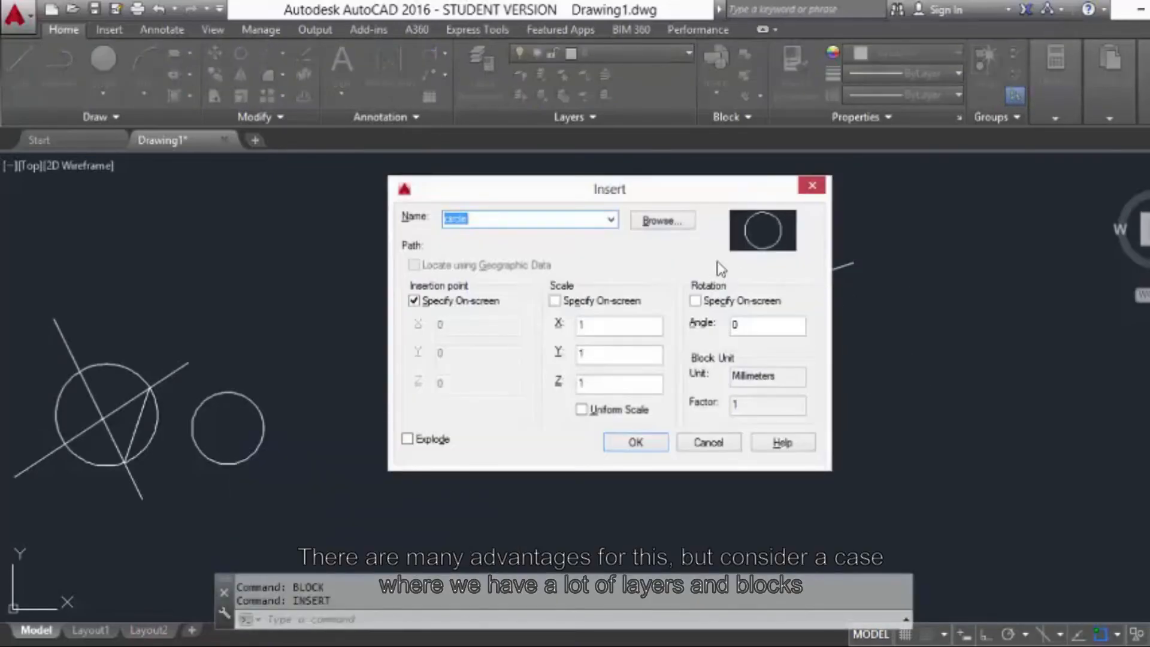
click(662, 220)
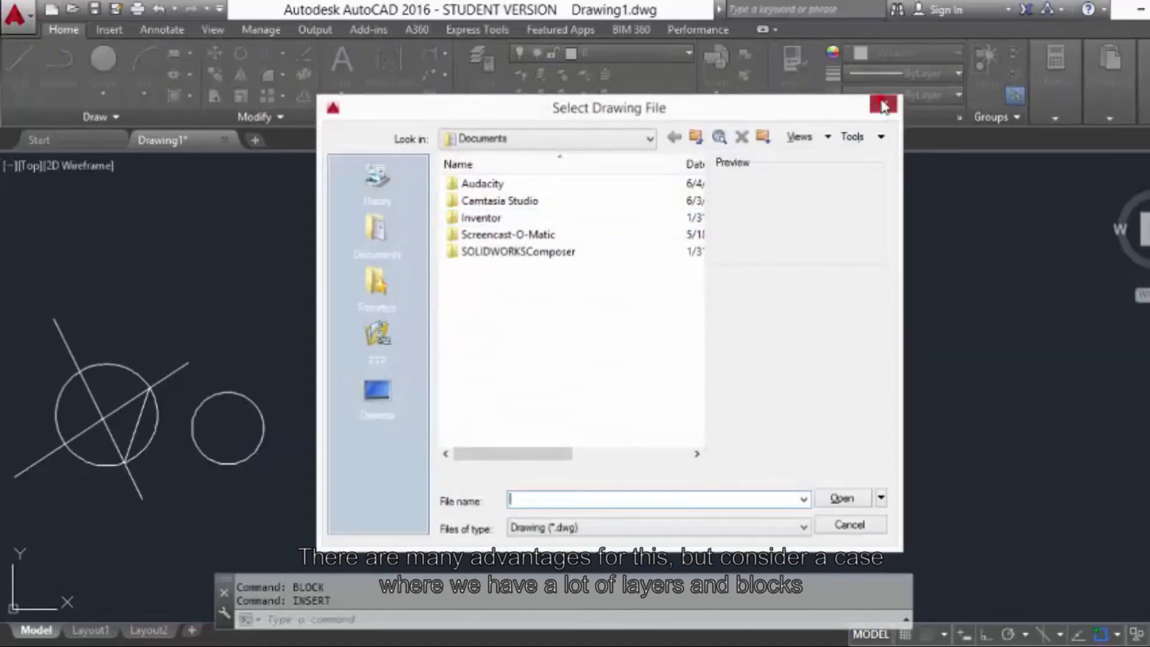
click(883, 105)
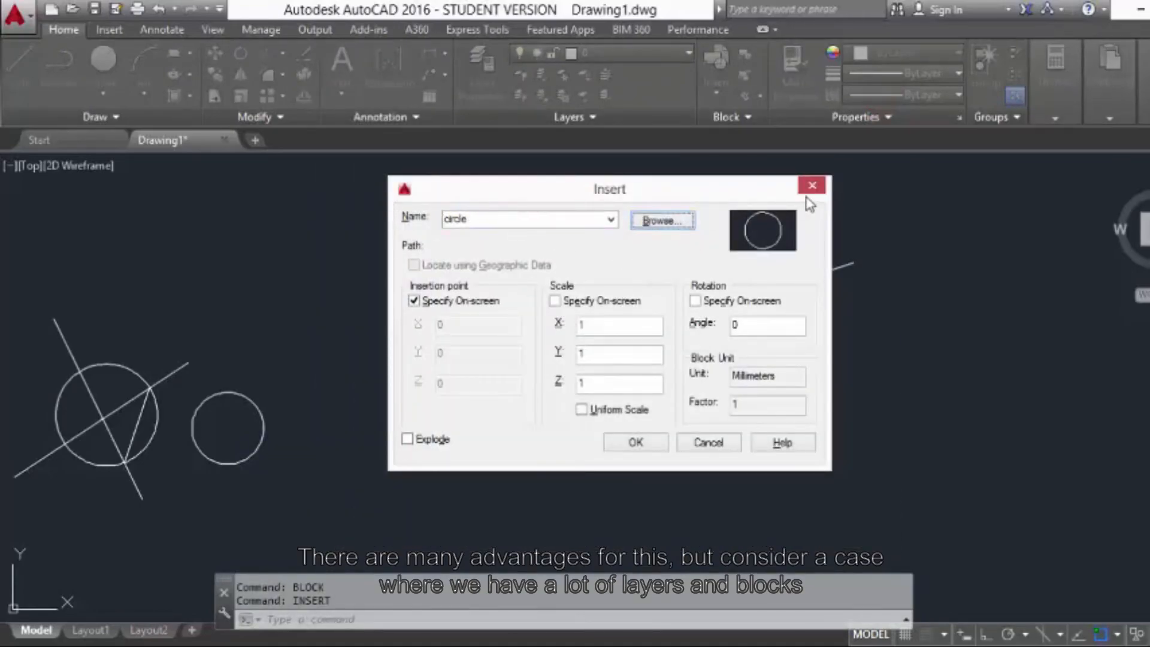
click(815, 185)
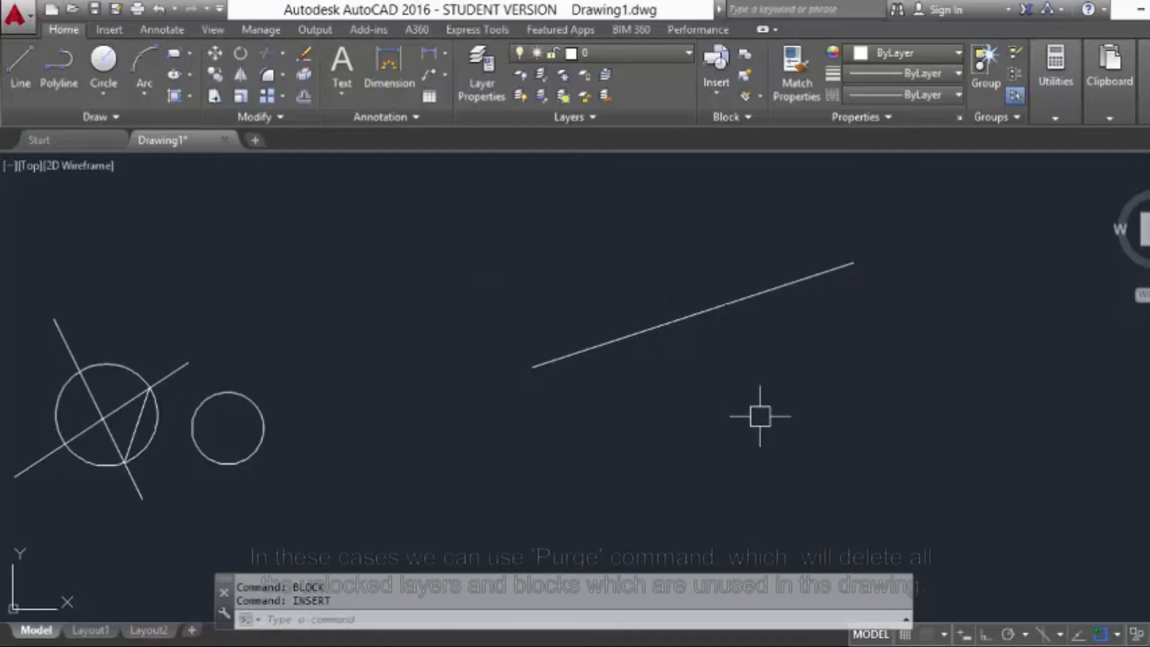
click(657, 52)
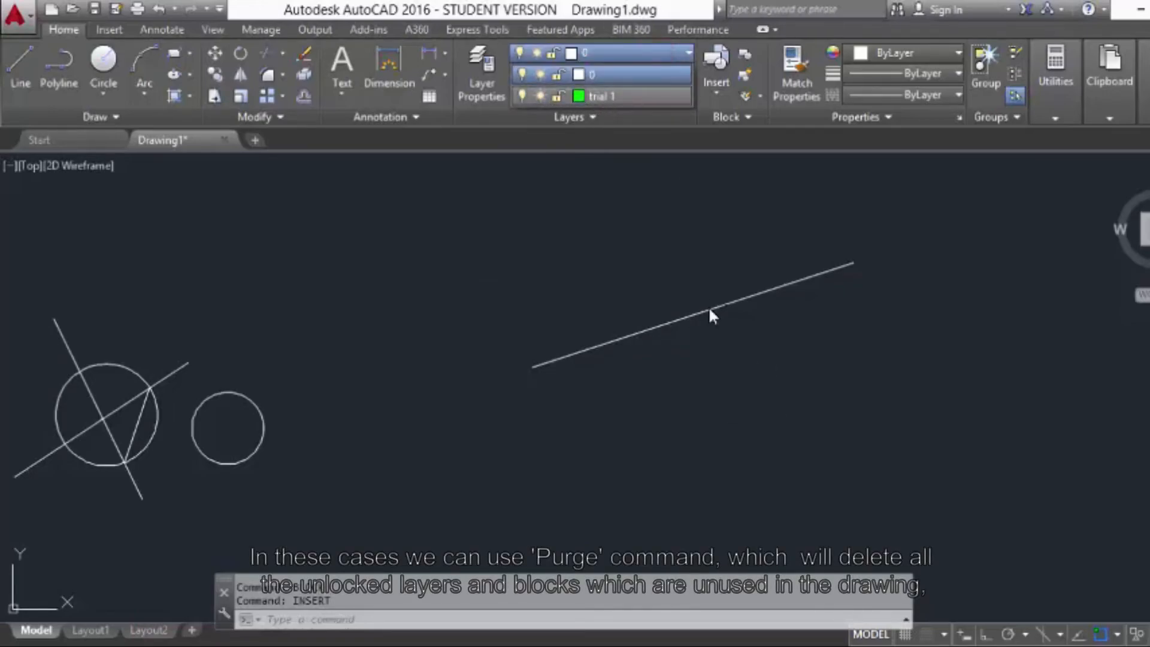
click(793, 366)
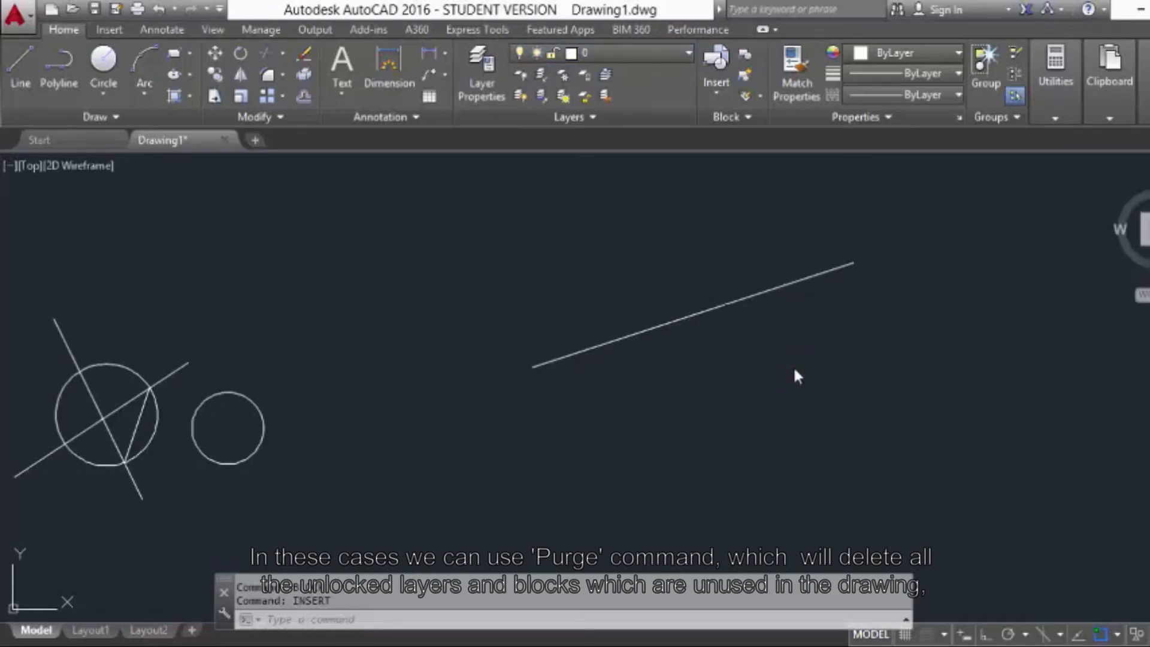
Purge all unused items from the drawing, including the circle block and unused layers, using the Purge command.
text(pur)
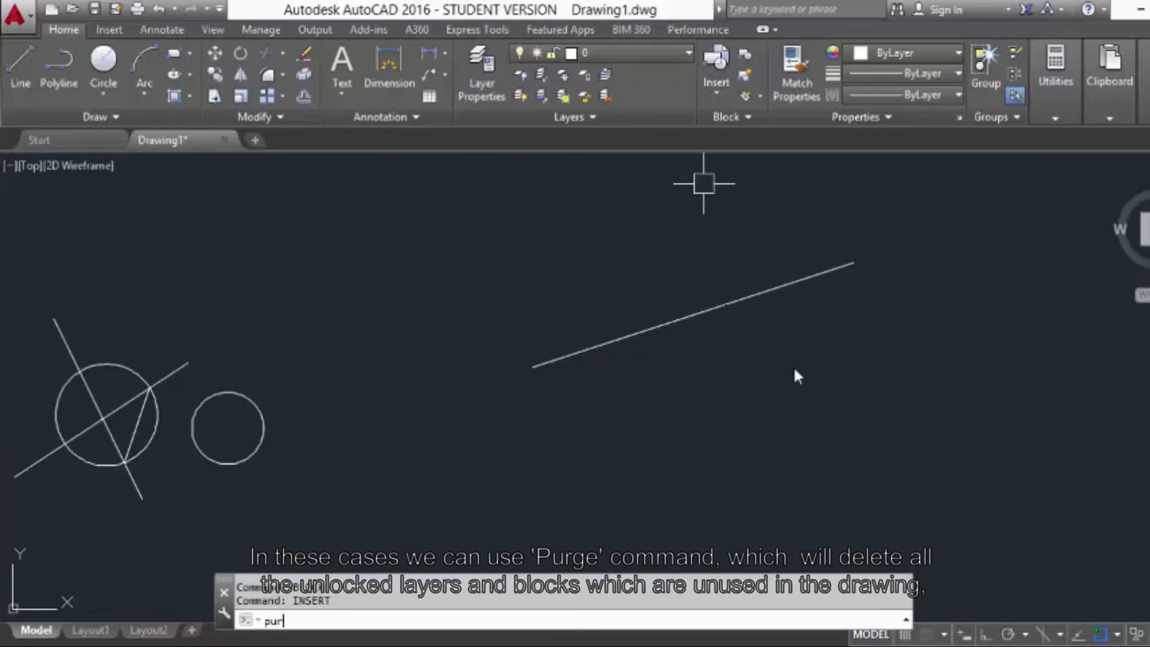
text(ge)
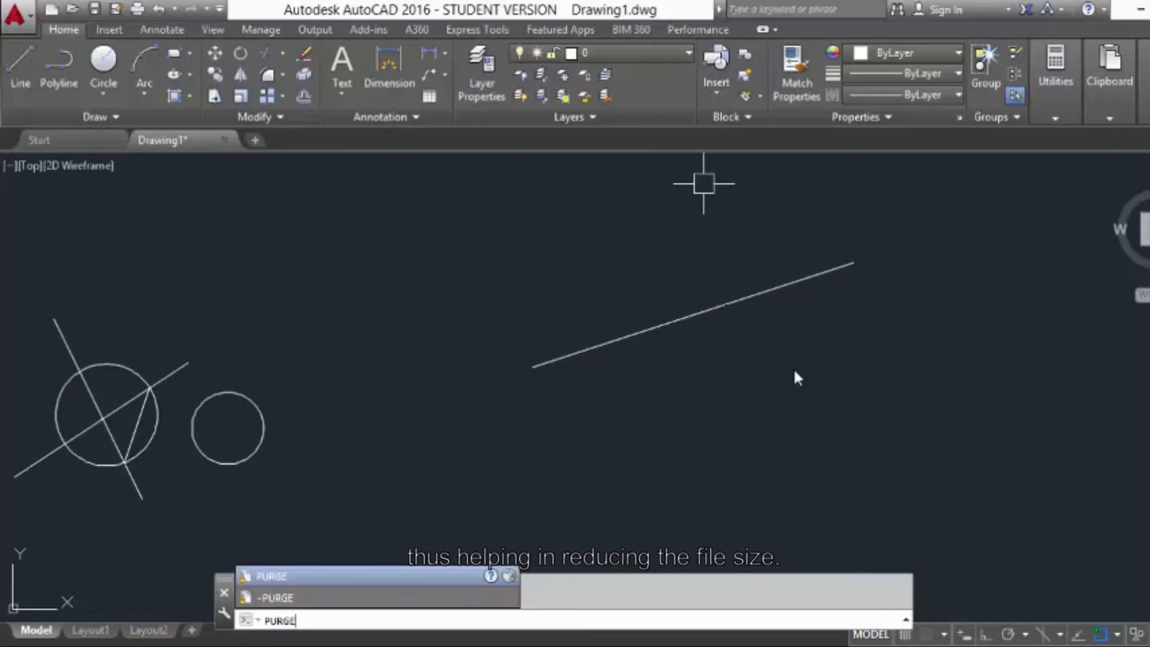
key(Return)
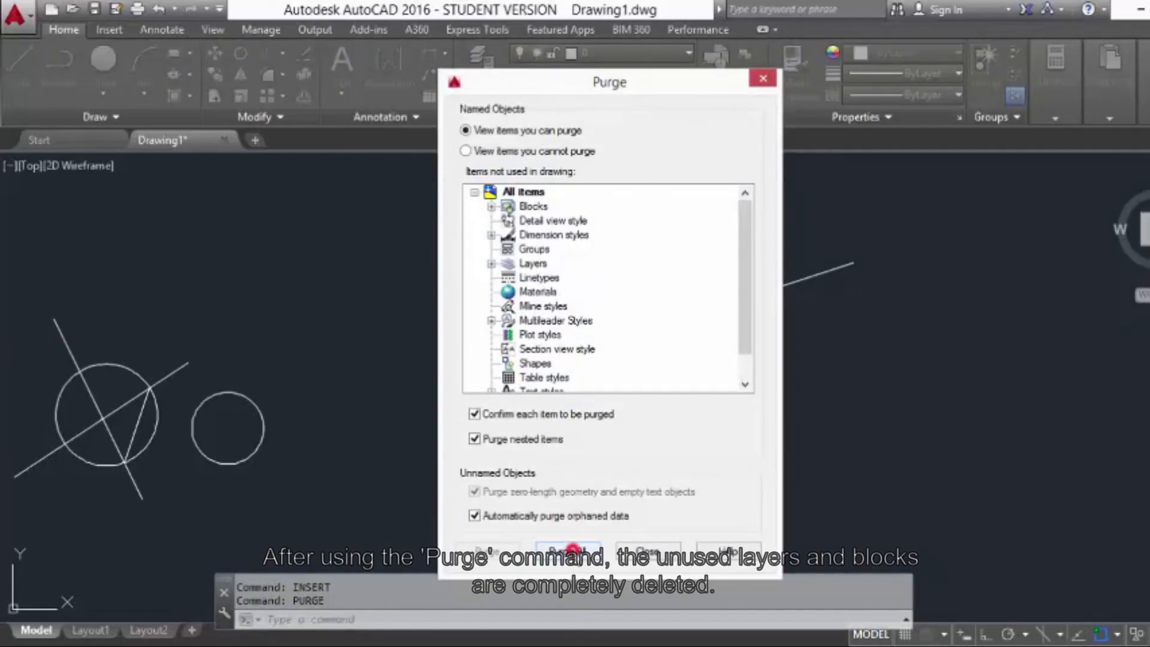
click(572, 550)
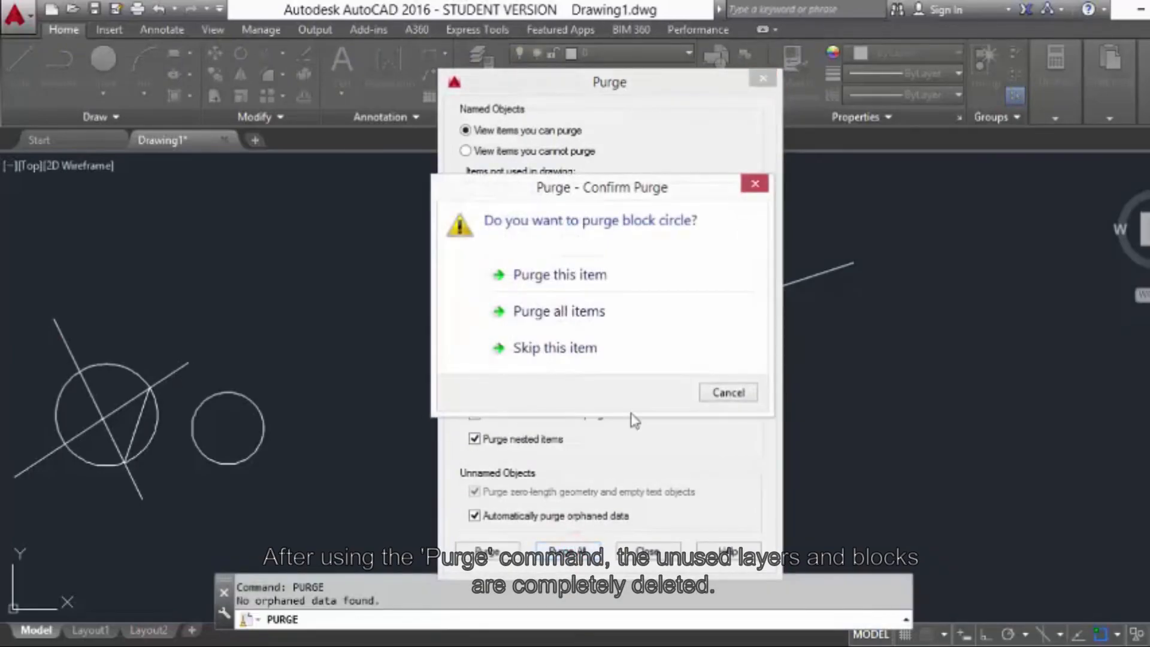
click(570, 311)
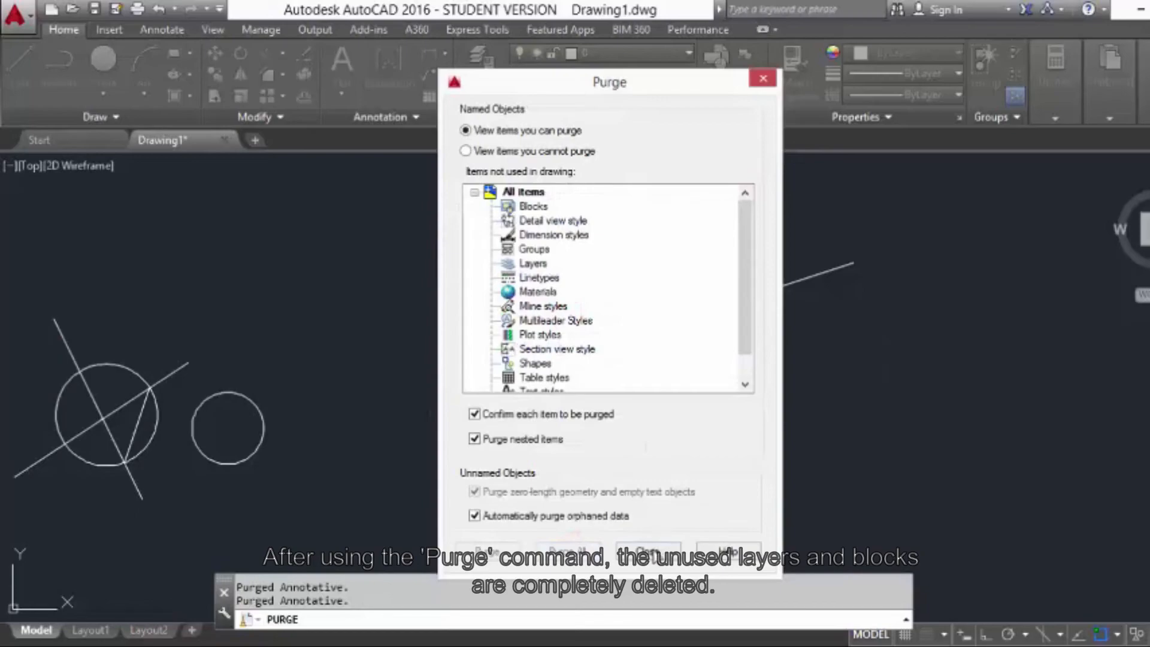
click(648, 550)
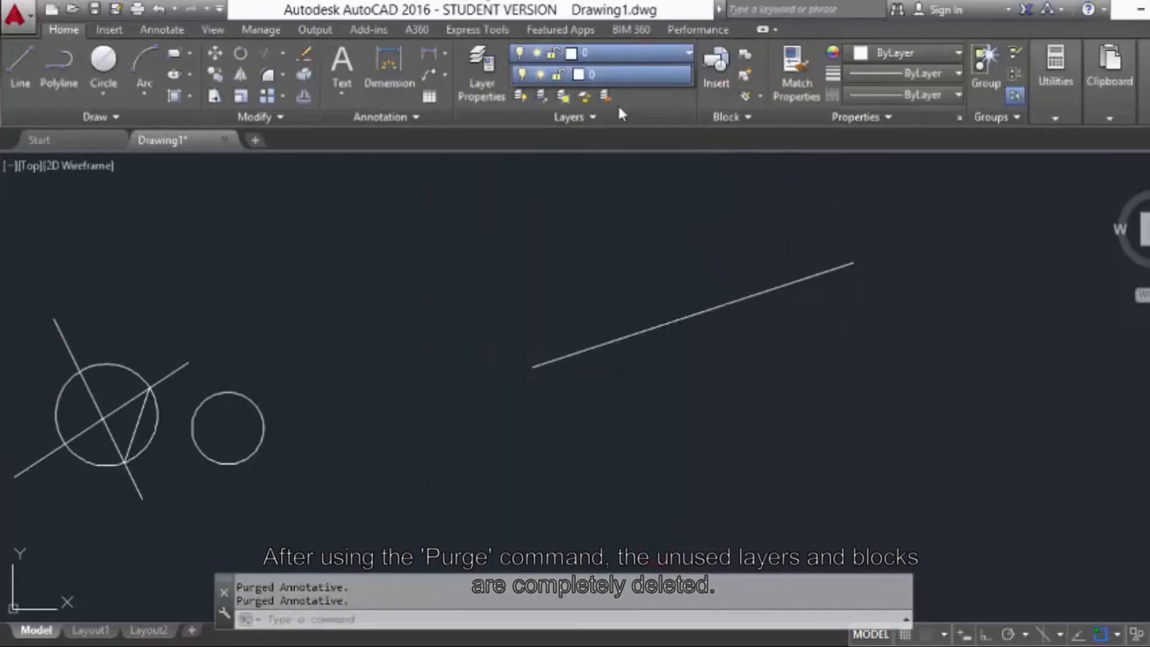
Check the Insert dialog for remaining block definitions, and close it without inserting anything.
text(insert)
key(Return)
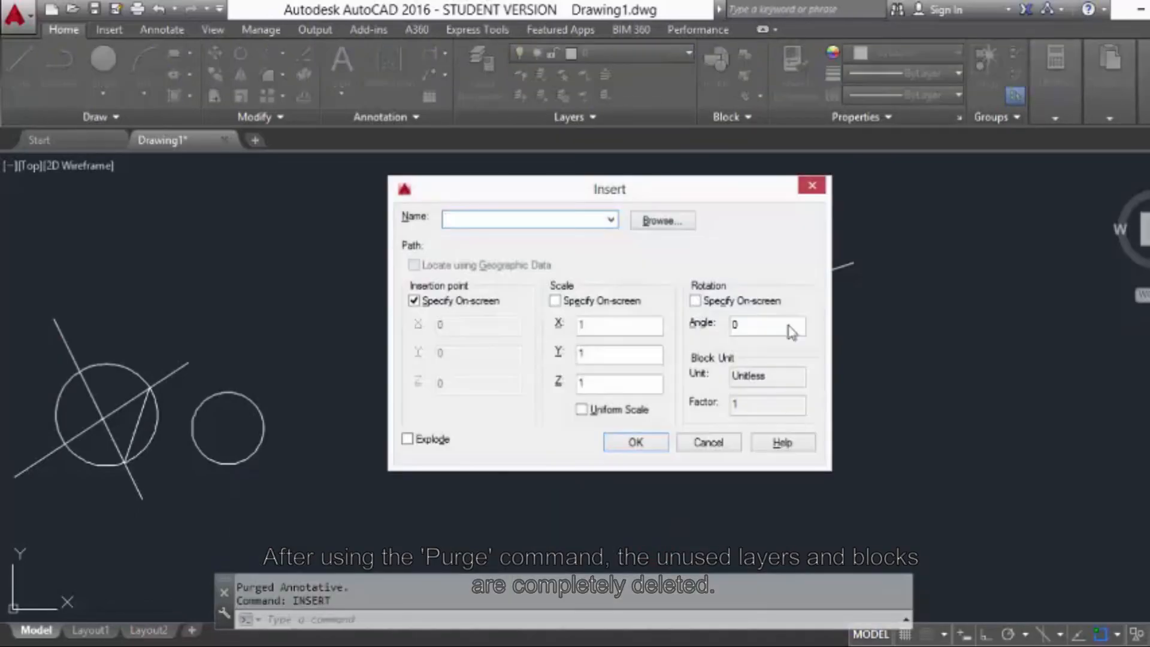
key(Escape)
Draw a circle with a radius of about 2 units in the empty area beside the existing geometry.
text(c)
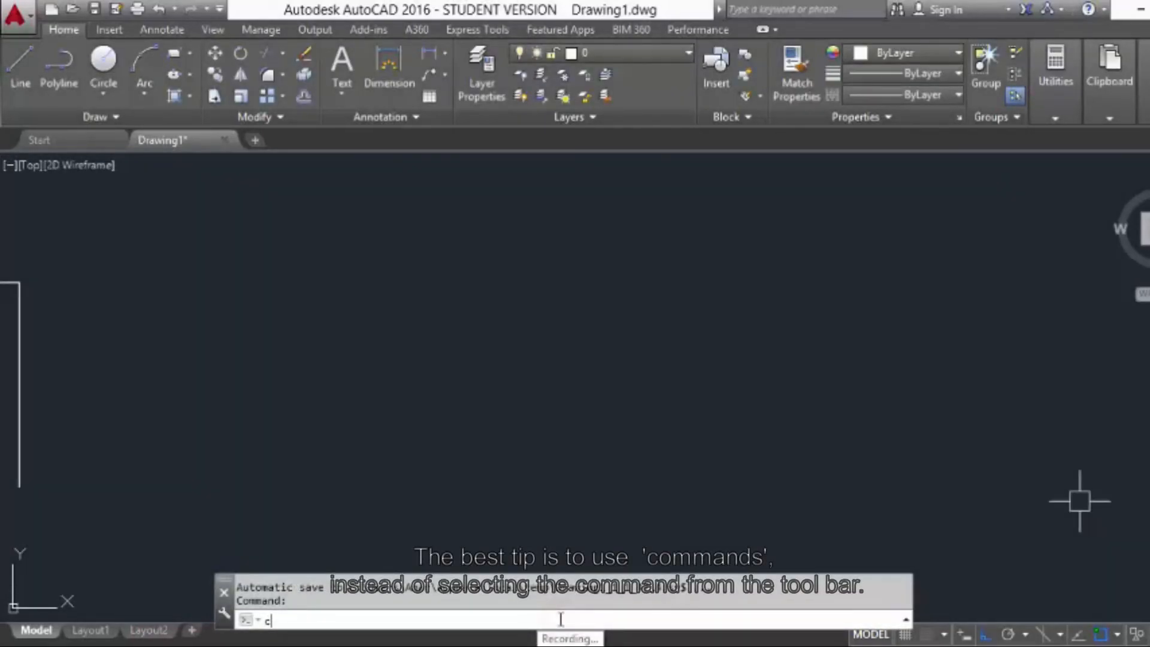
key(Return)
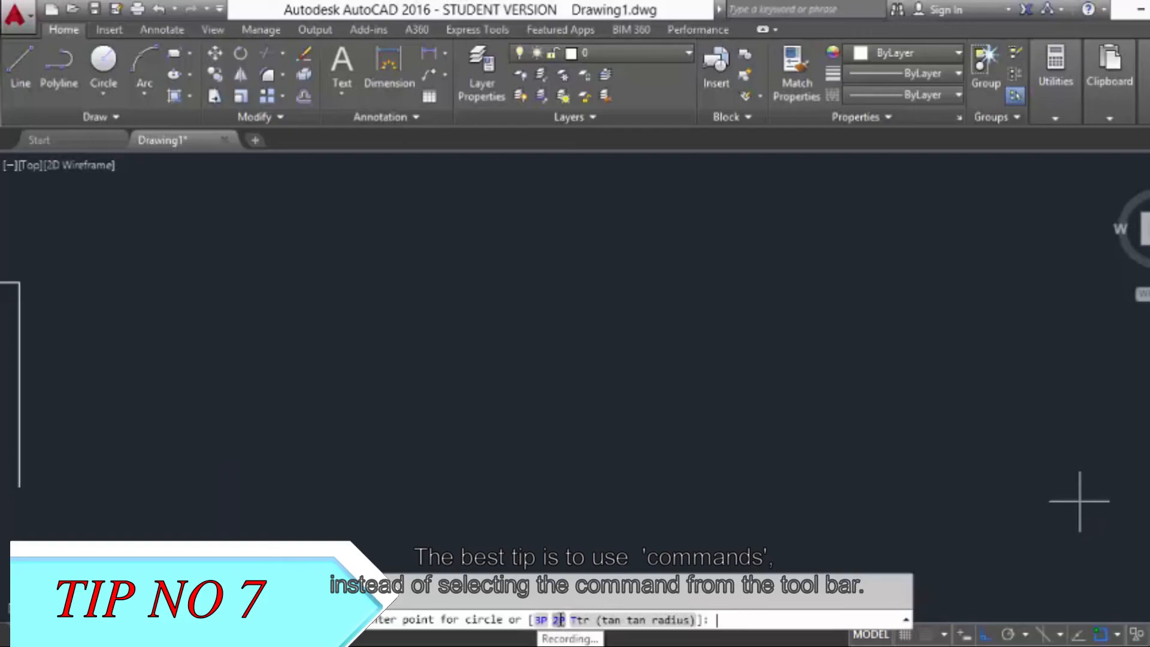
click(527, 358)
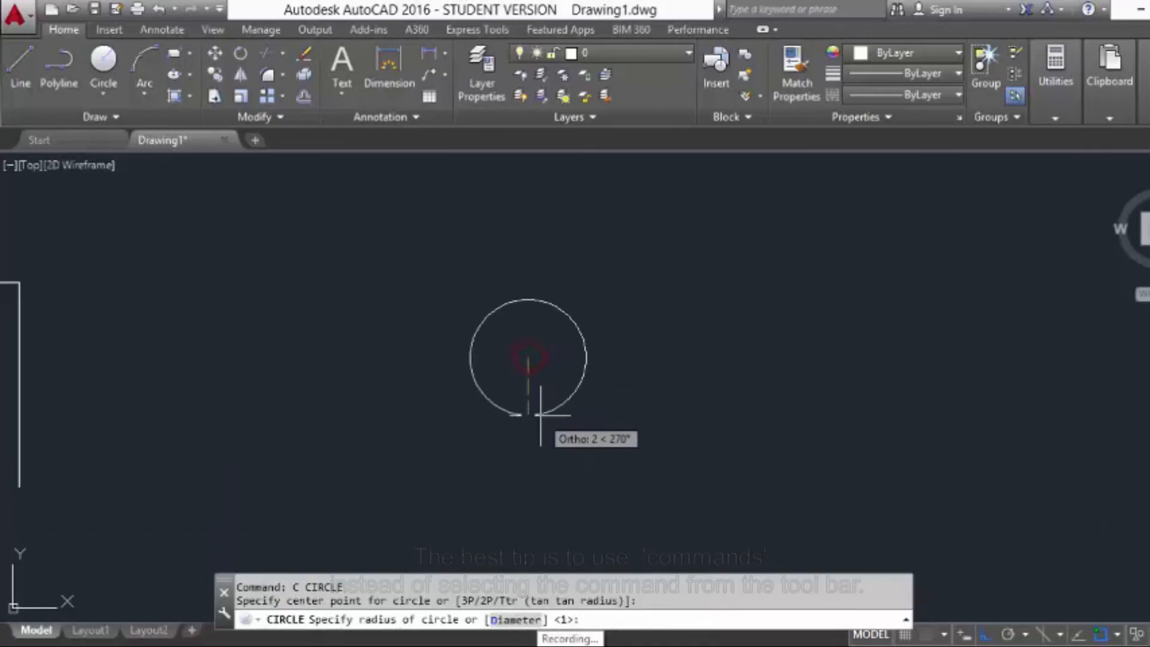
click(539, 417)
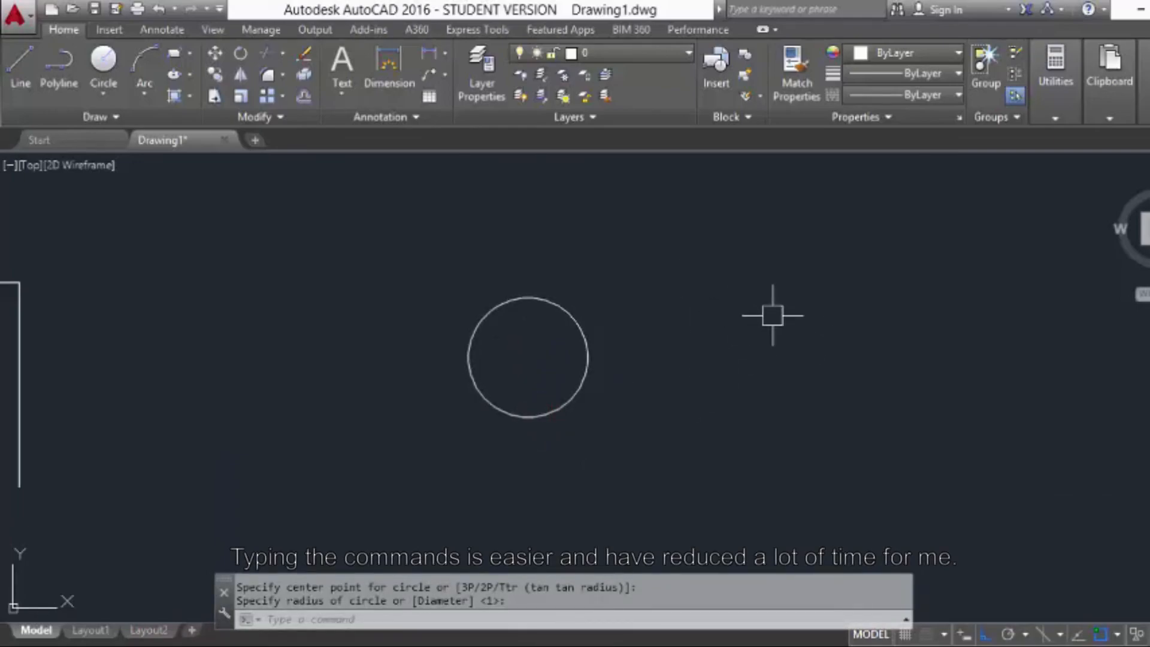
Draw a second, slightly larger circle with a radius of about 2 units to the right of the first one.
text(c)
key(Return)
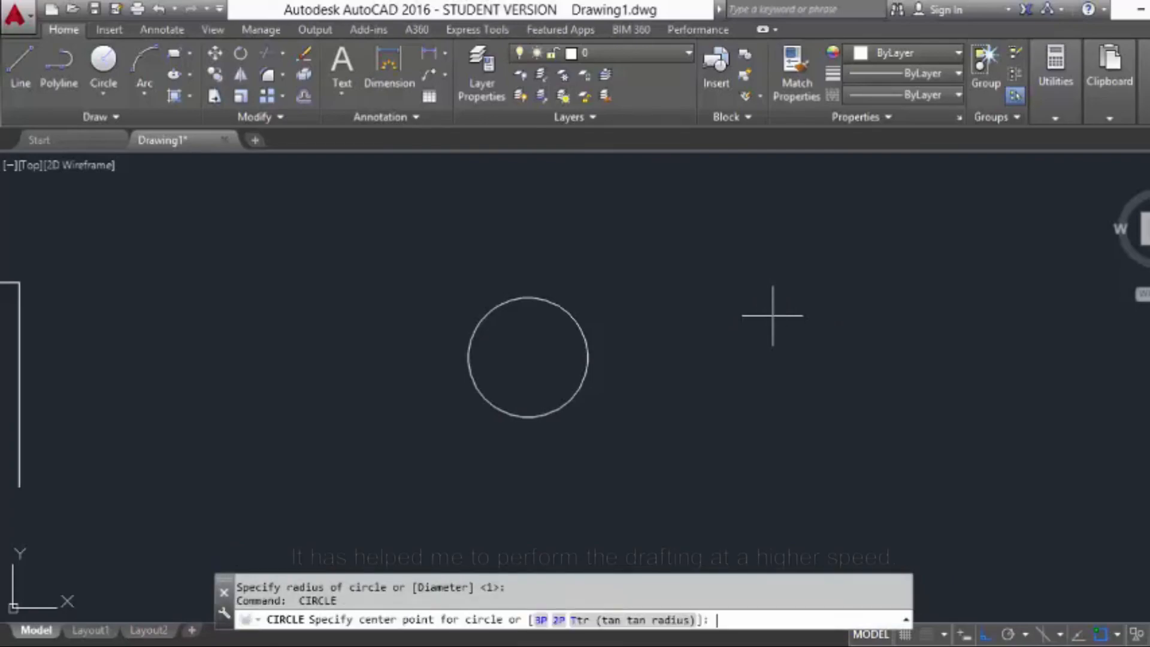
click(762, 344)
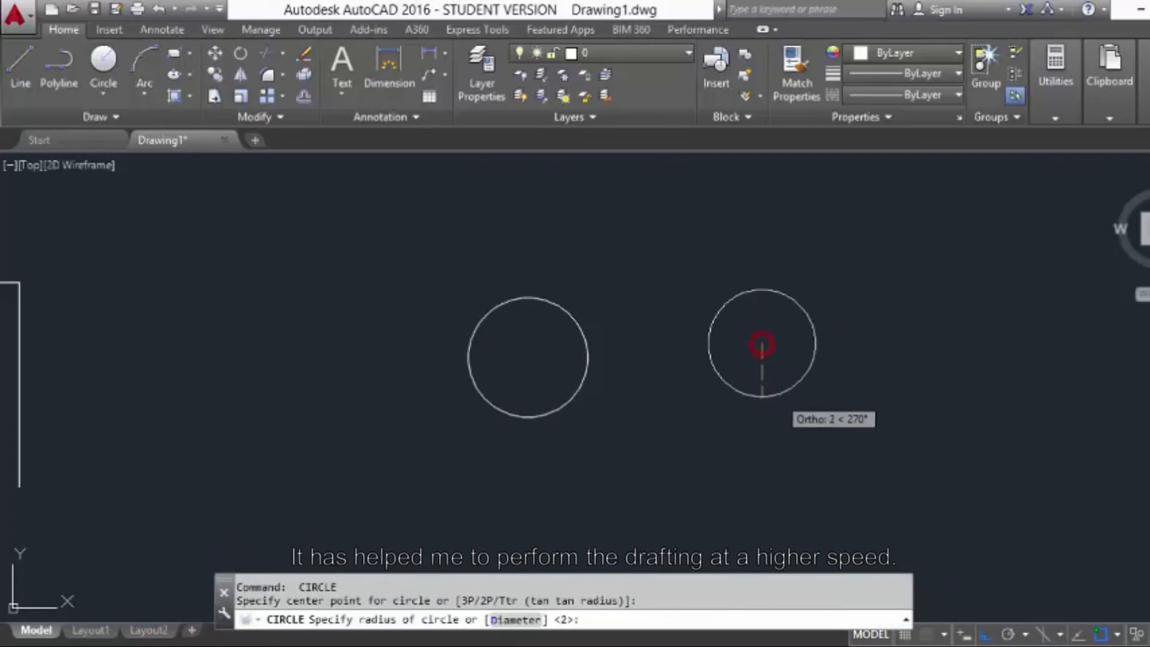
click(778, 413)
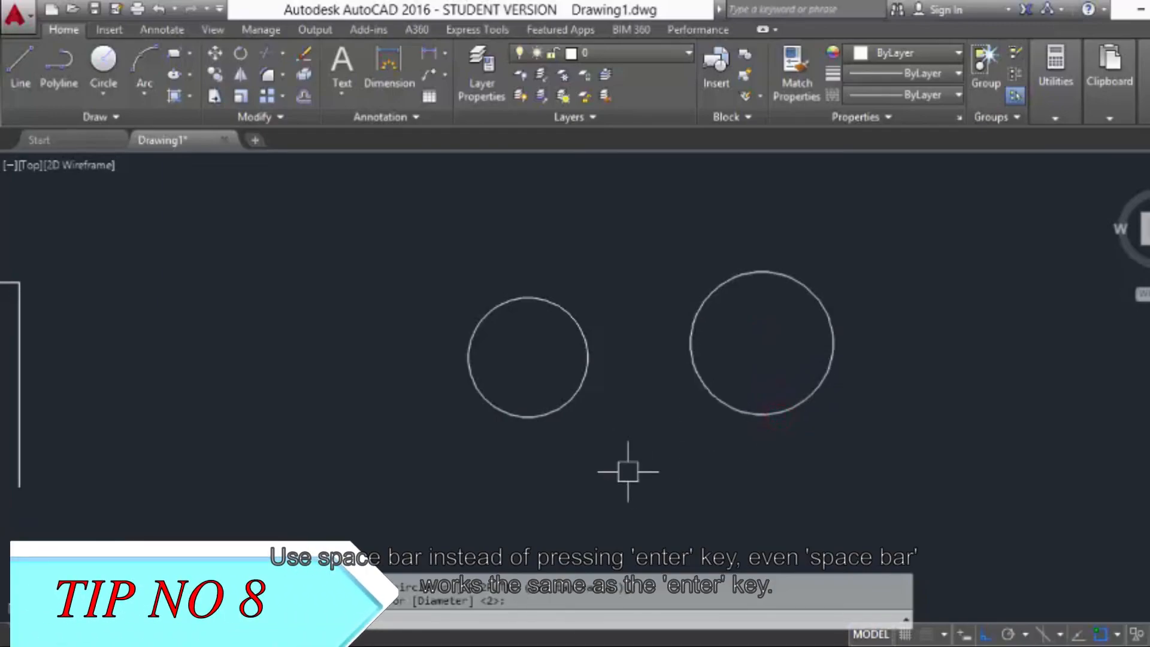
Repeat the Circle command to draw a third circle with a radius of about 2 units, centred below and between the other two.
key(space)
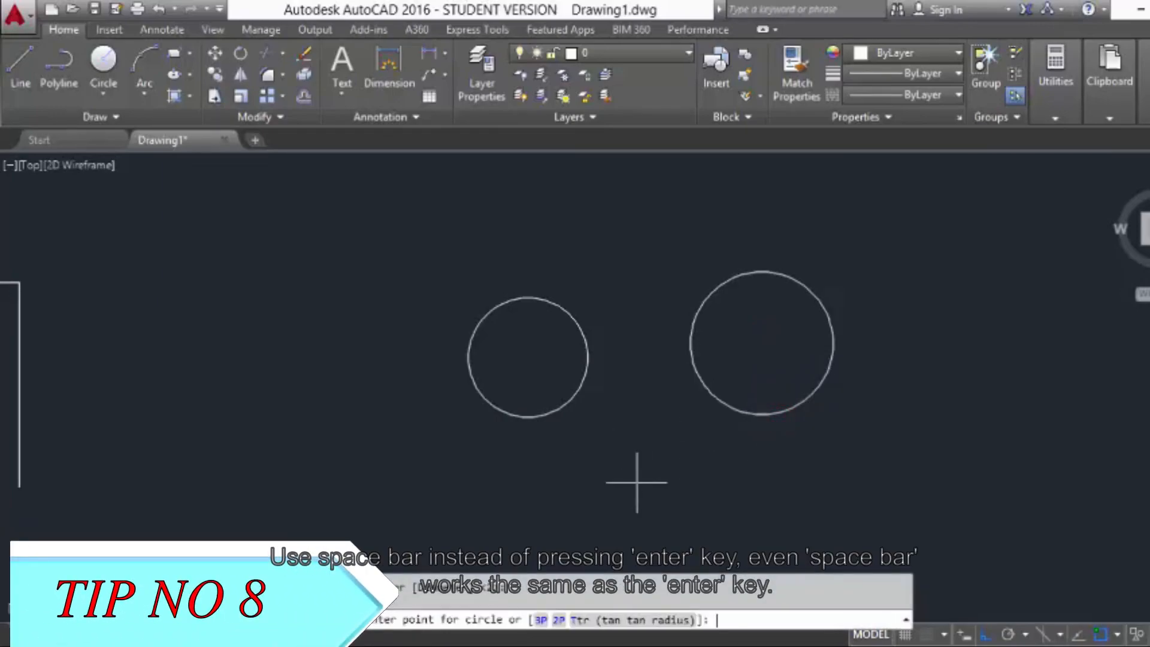
click(637, 479)
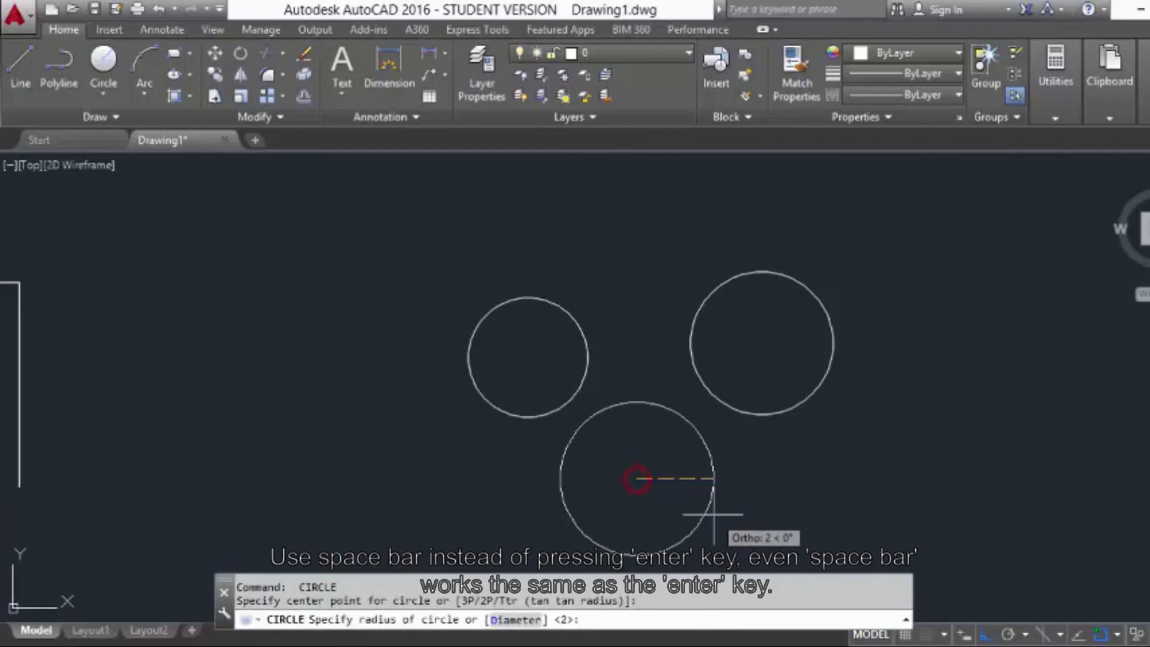
click(710, 512)
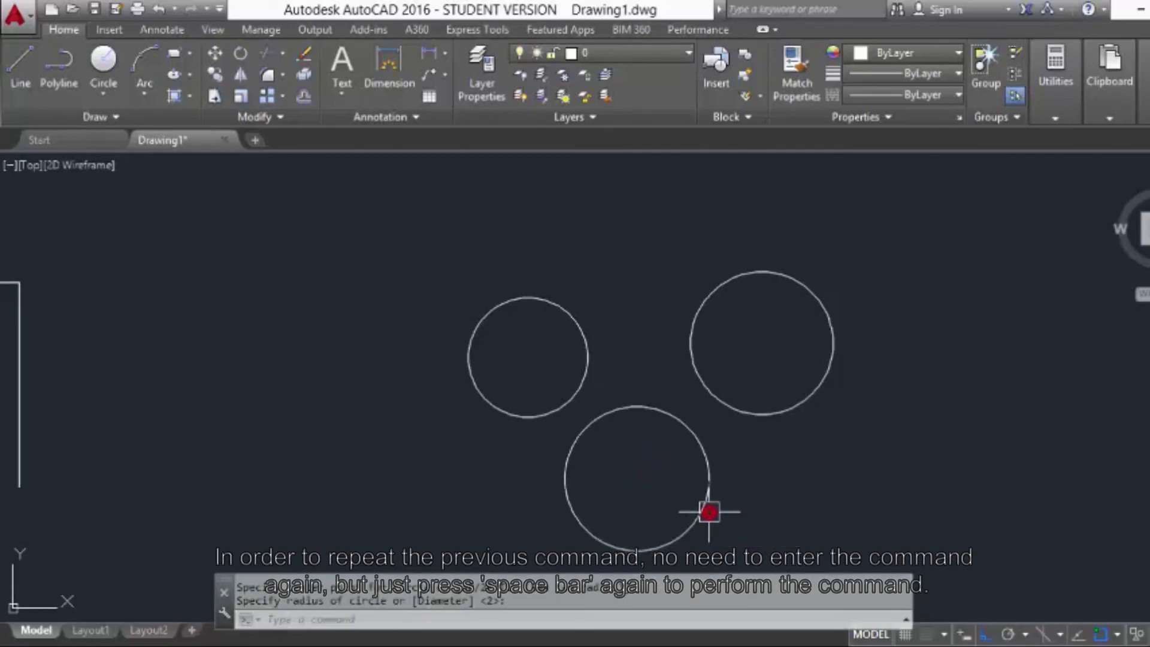